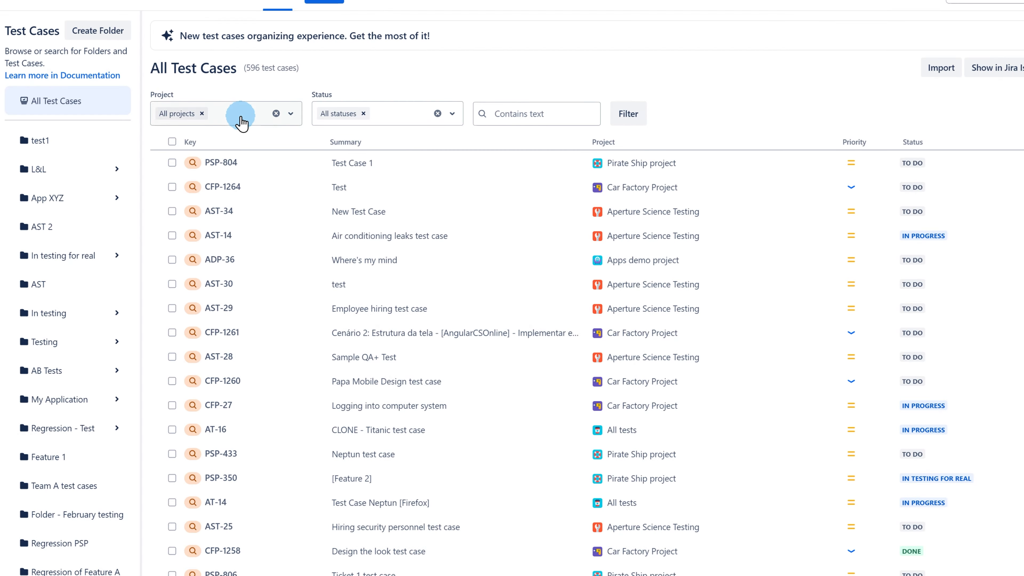
Filter test cases to Car Factory Project (CFP) with status To Do.
click(240, 117)
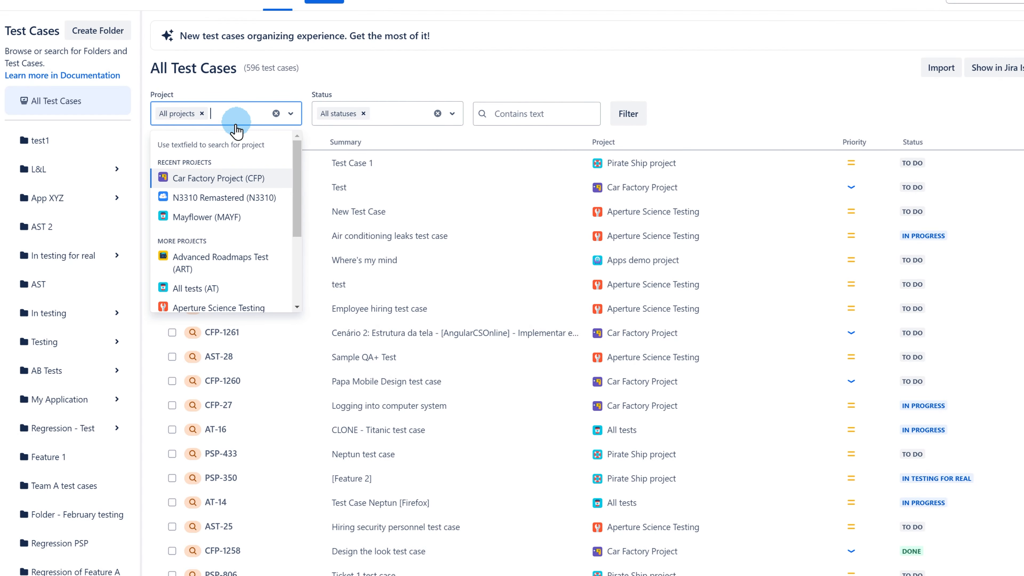
click(218, 178)
click(401, 121)
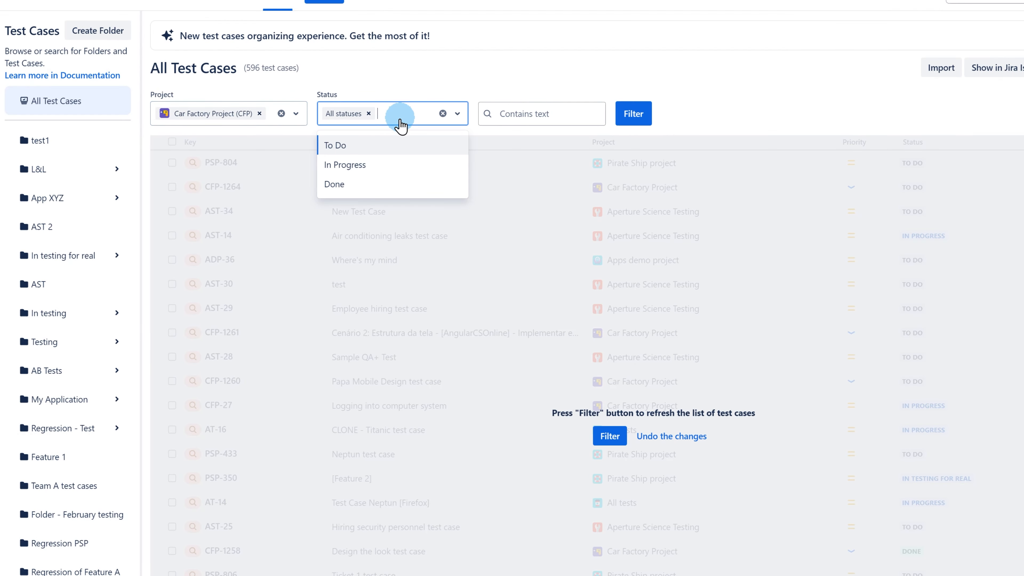
click(365, 146)
Search for 'test case', apply the filters, and tick CFP-1261 and CFP-1260.
click(517, 116)
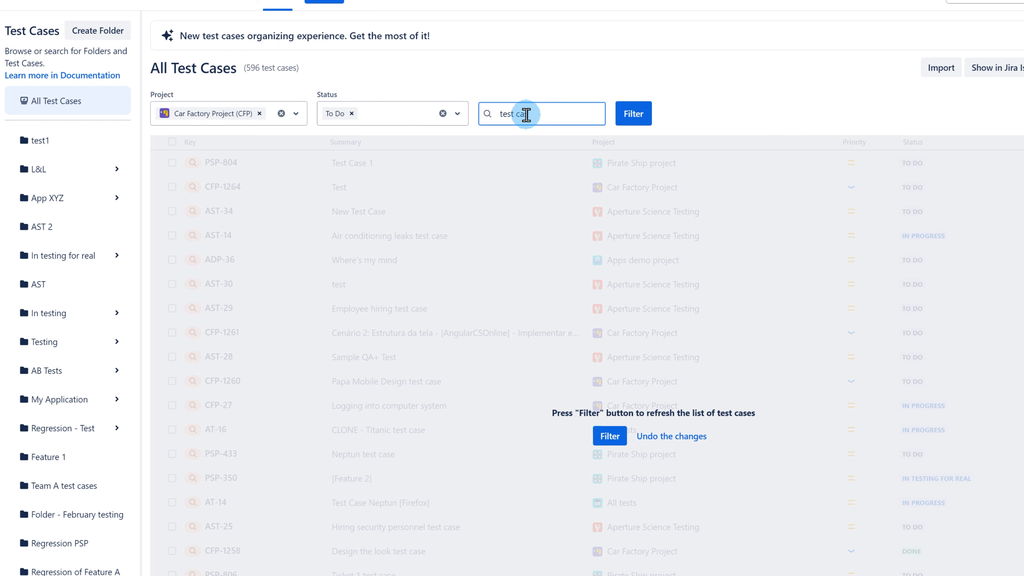
text(test case)
click(633, 113)
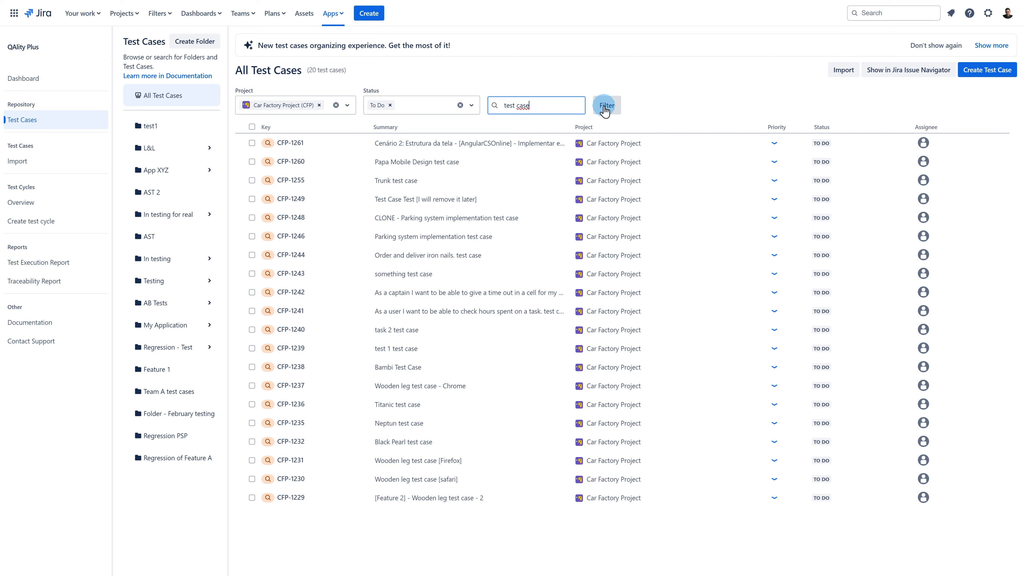
click(252, 143)
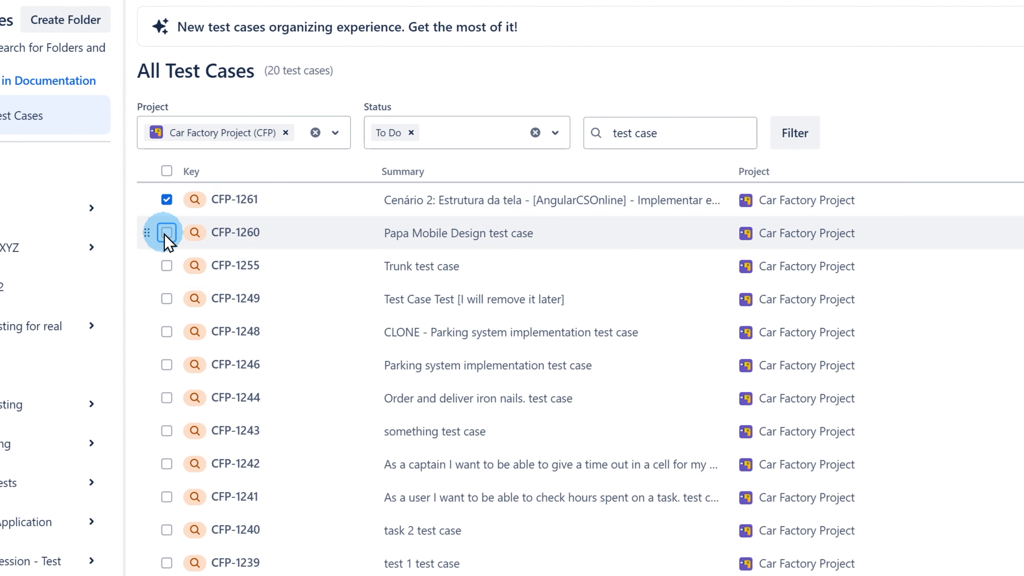
click(167, 233)
Select all 20 filtered To Do test cases, then remove the project and status filters.
click(166, 266)
click(166, 171)
click(285, 132)
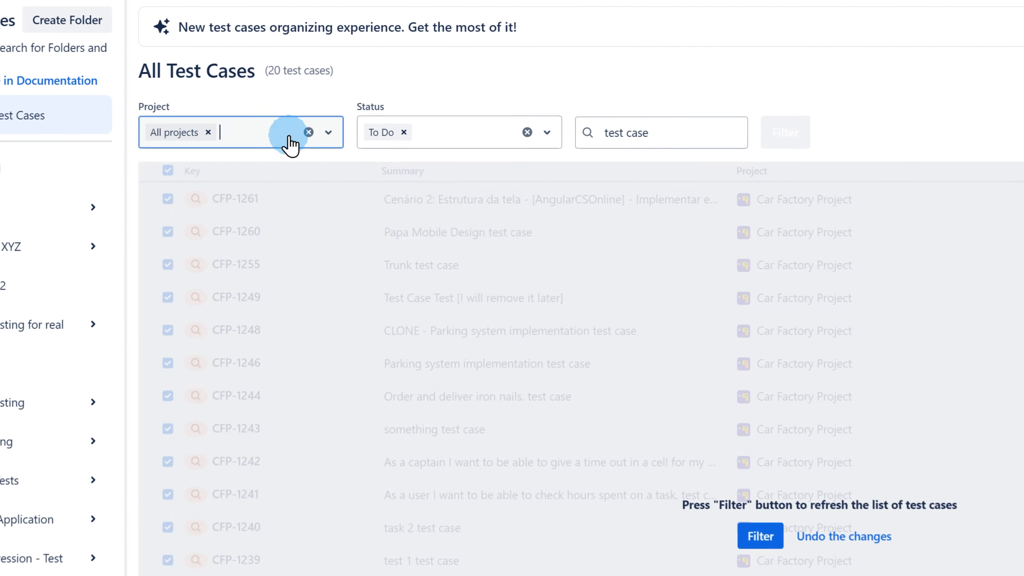
click(404, 132)
Filter to In Progress test cases with no search text and select all 13.
click(460, 139)
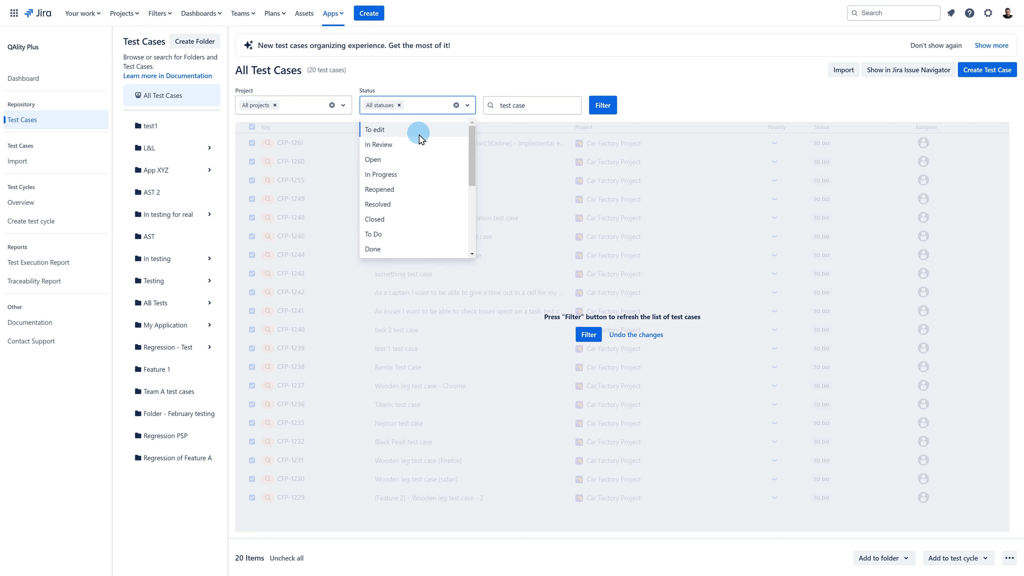
click(422, 177)
triple_click(558, 105)
key(BackSpace)
click(605, 108)
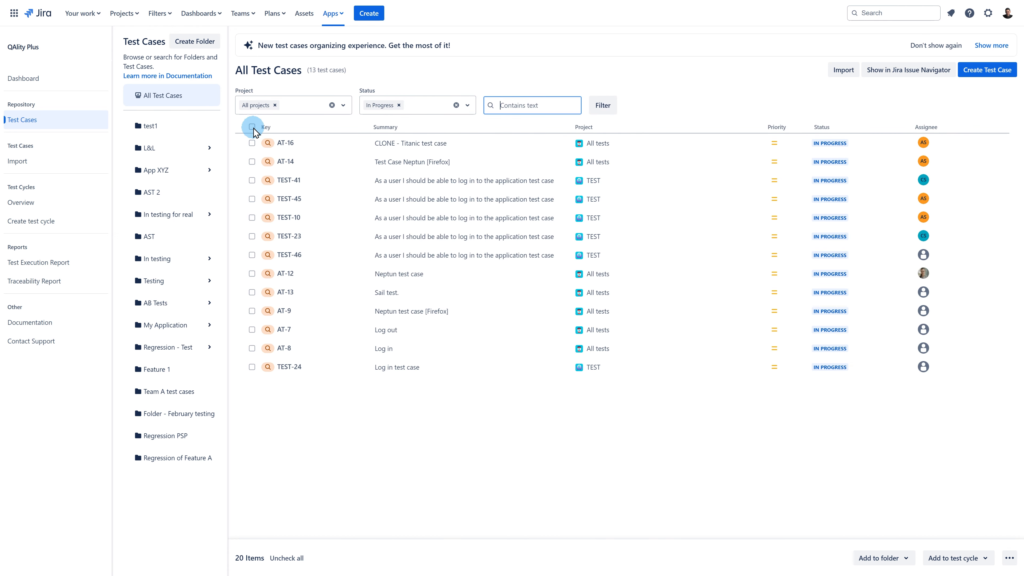
click(252, 127)
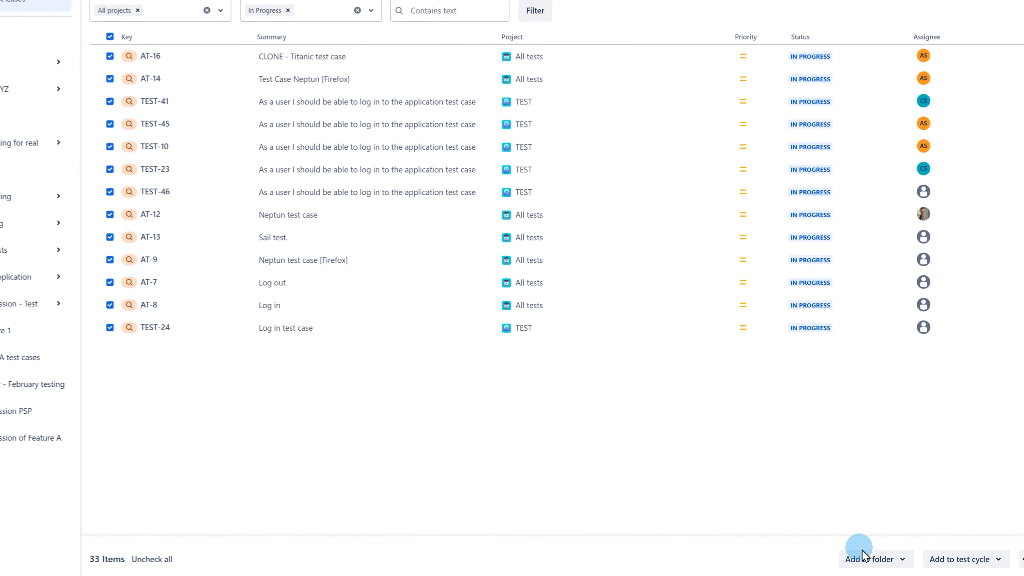
Put the 33 selected test cases in a new 'Car App' folder under Car Factory Project (CFP).
click(862, 557)
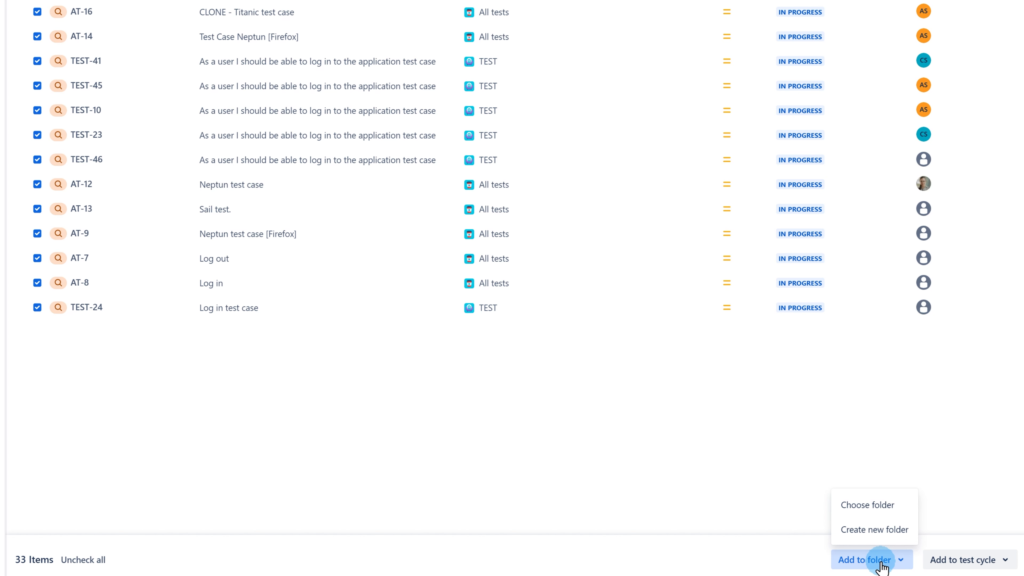
click(867, 531)
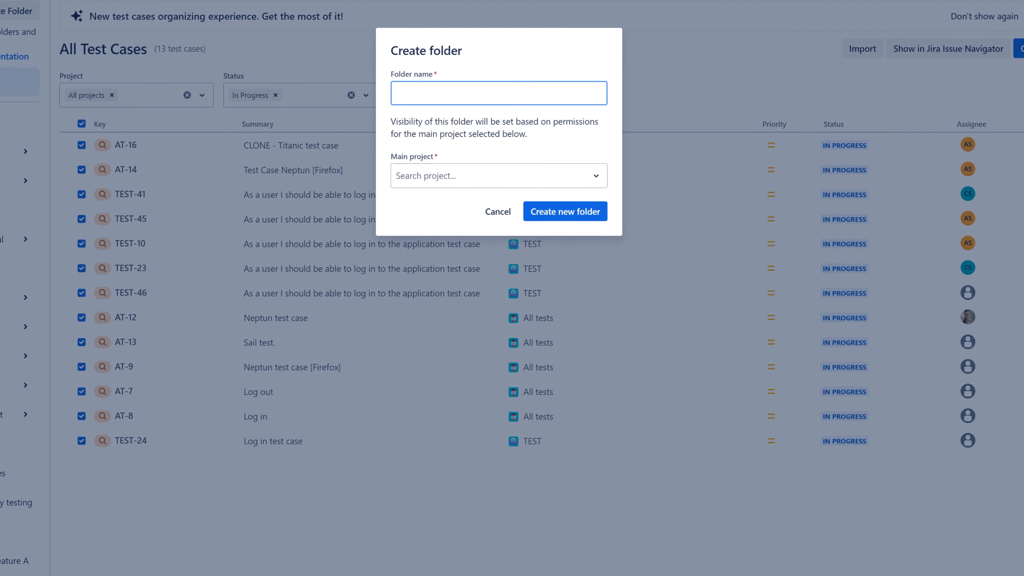
click(600, 52)
click(496, 180)
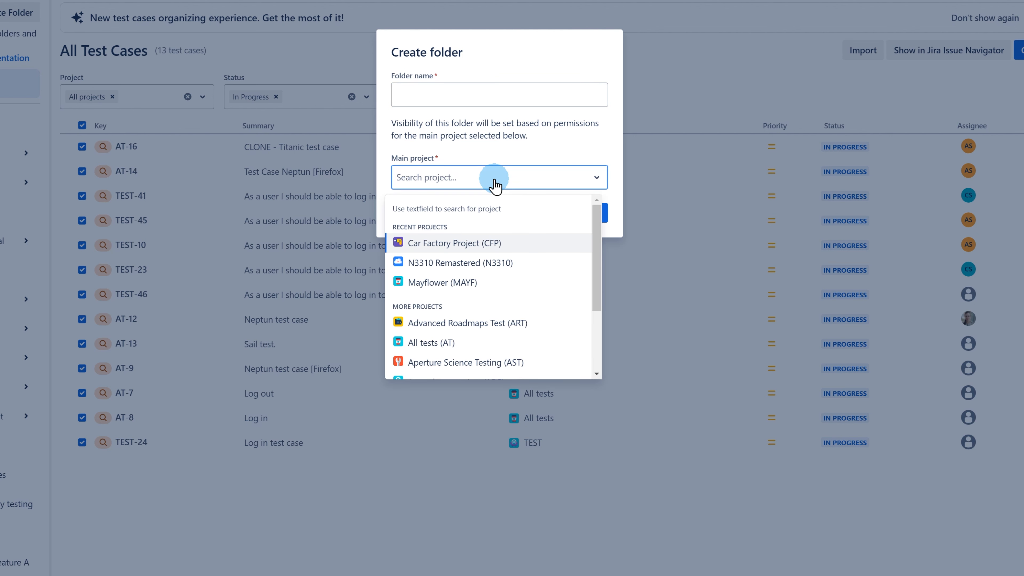
click(489, 247)
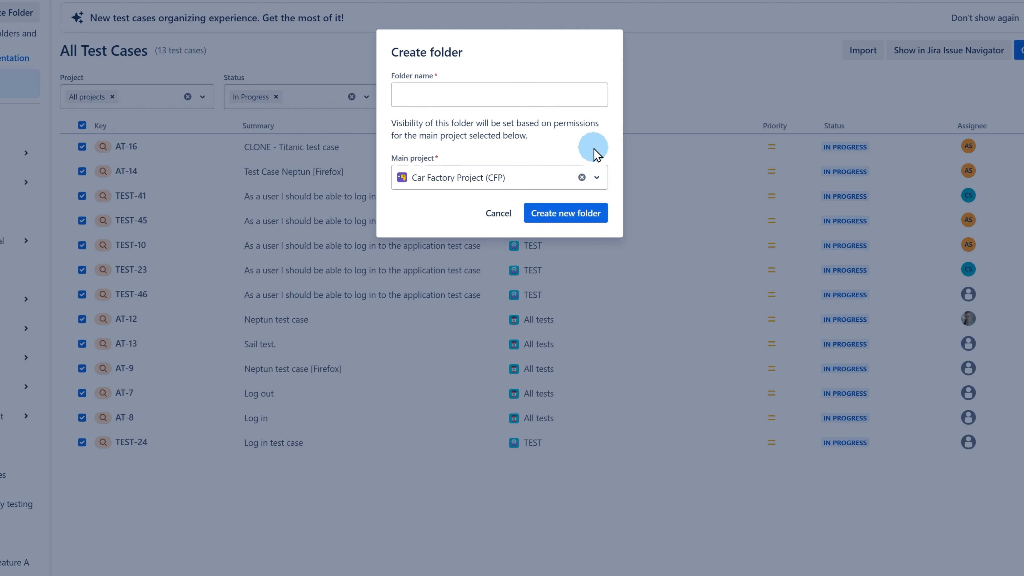
click(484, 99)
text(Car App)
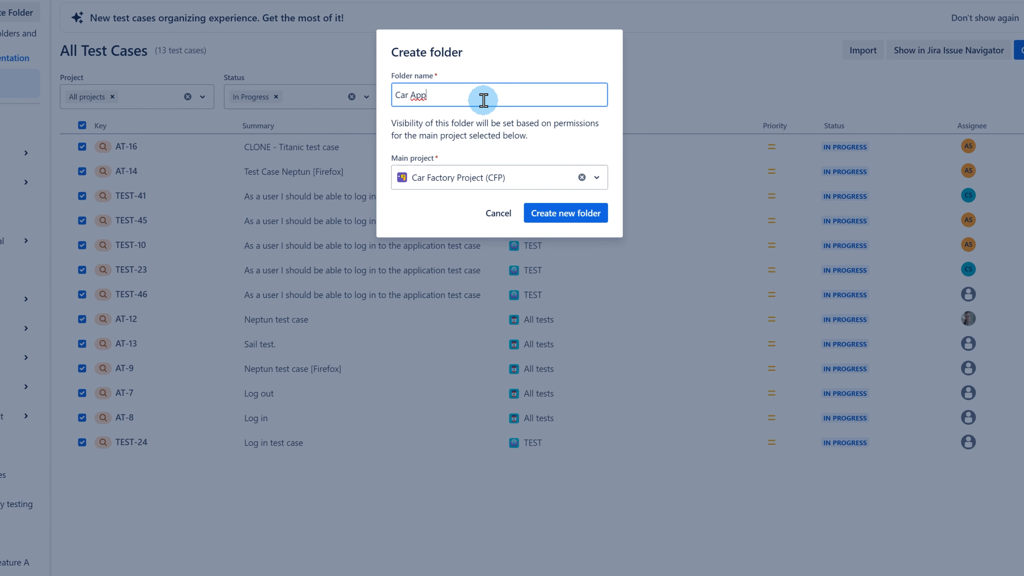
click(566, 213)
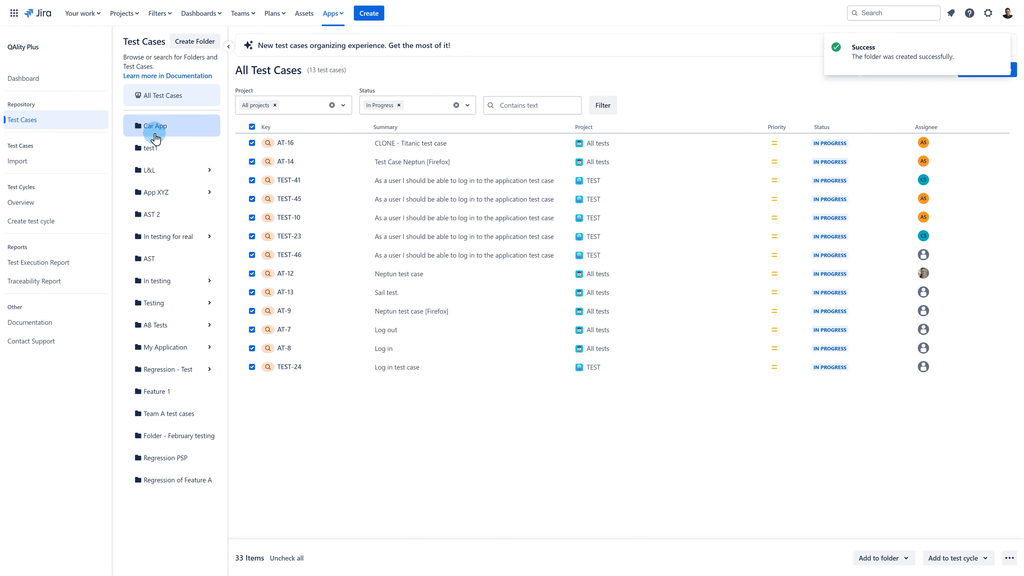
Drag PSP-804, CFP-1264 and AST-34 from All Test Cases into the Car App folder.
click(180, 136)
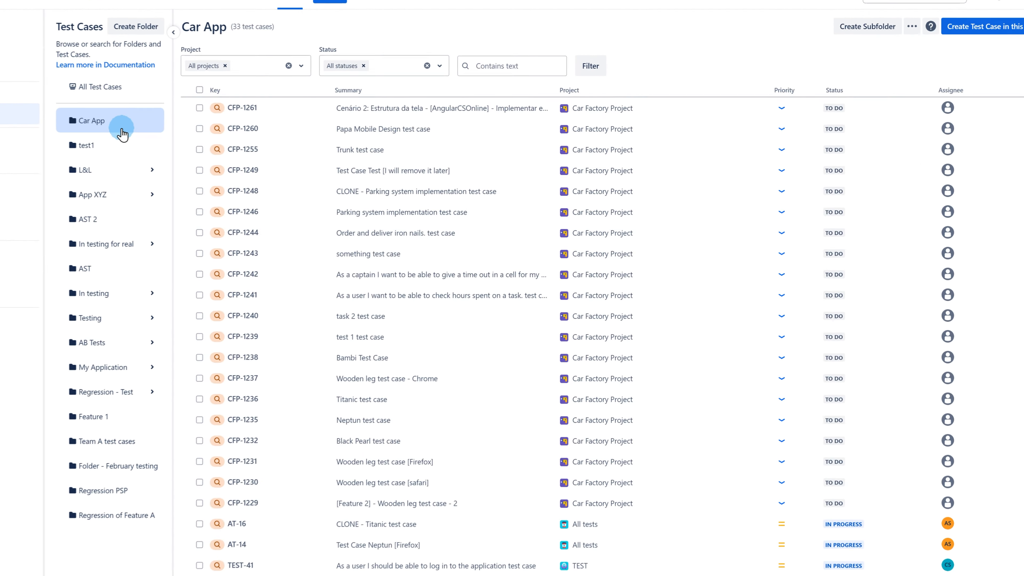
click(93, 87)
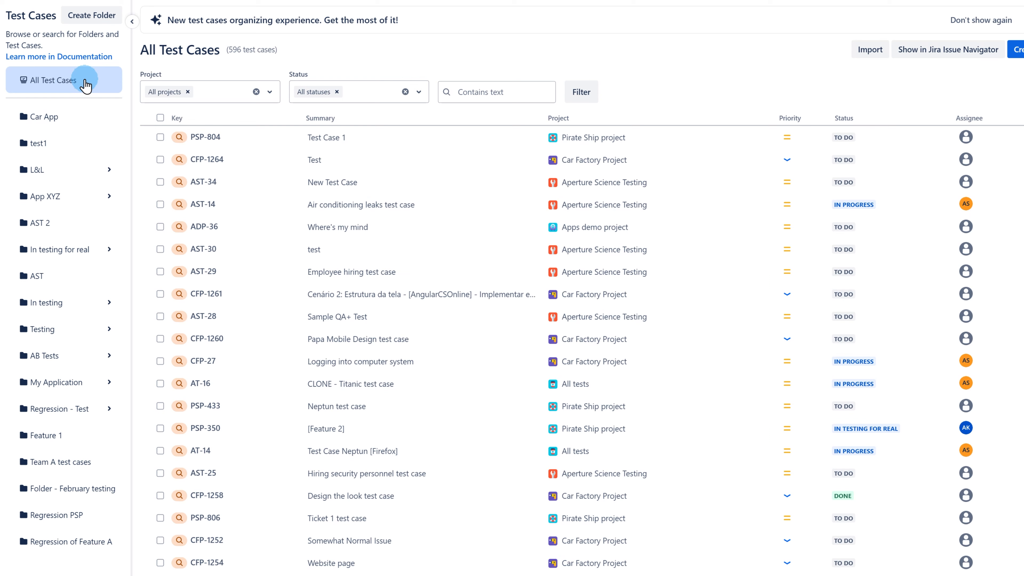
click(160, 137)
click(160, 159)
click(160, 182)
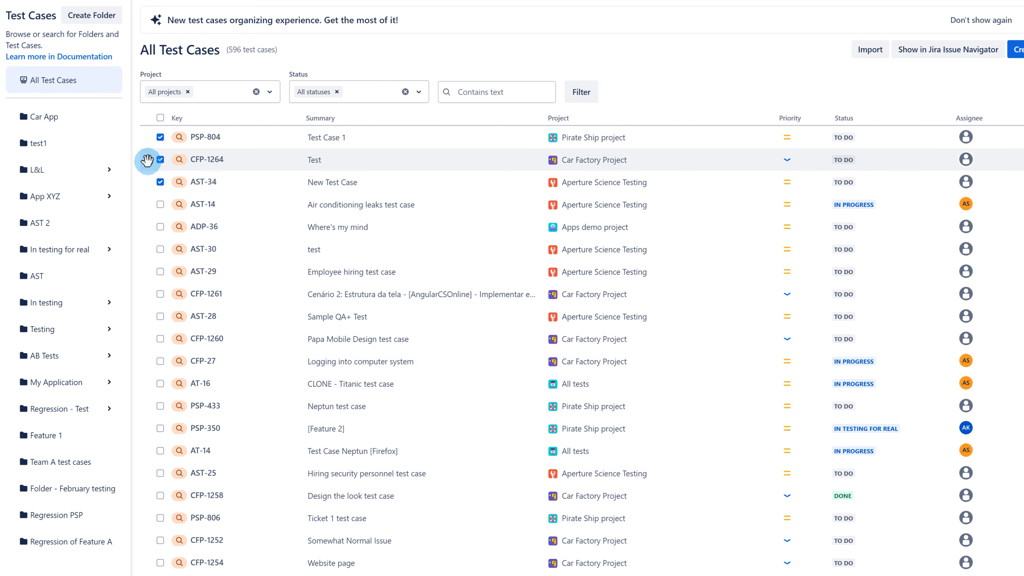
drag(145, 161, 58, 118)
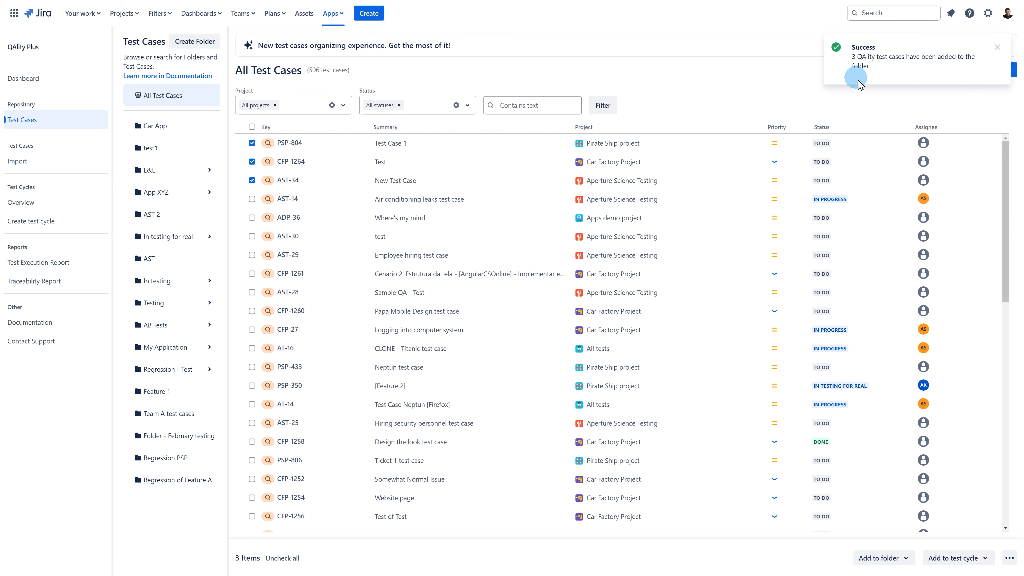
Confirm Car App now holds 36 test cases, then return to All Test Cases.
click(165, 127)
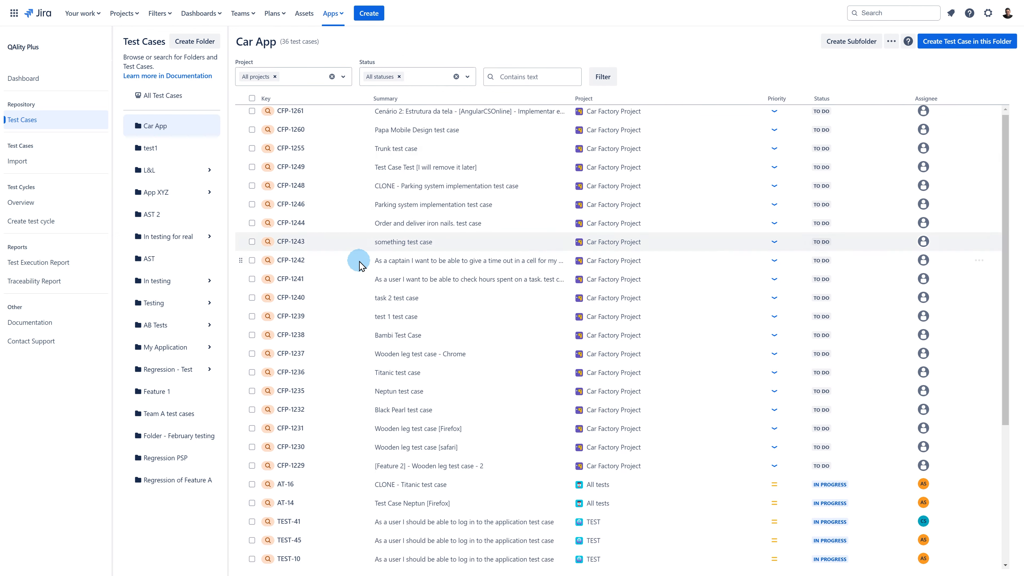
scroll(423, 258, down, 5)
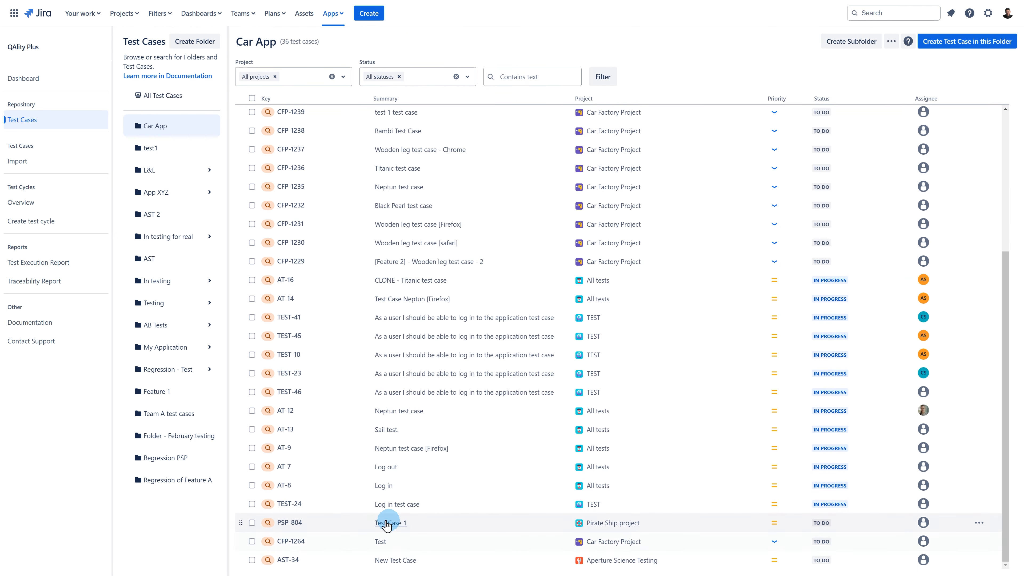
scroll(354, 517, up, 5)
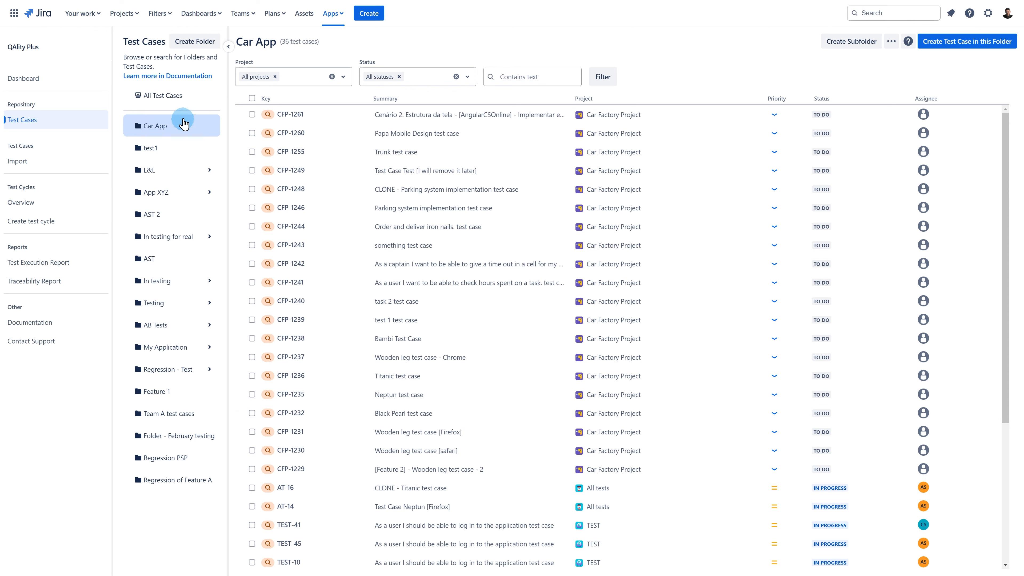
click(177, 97)
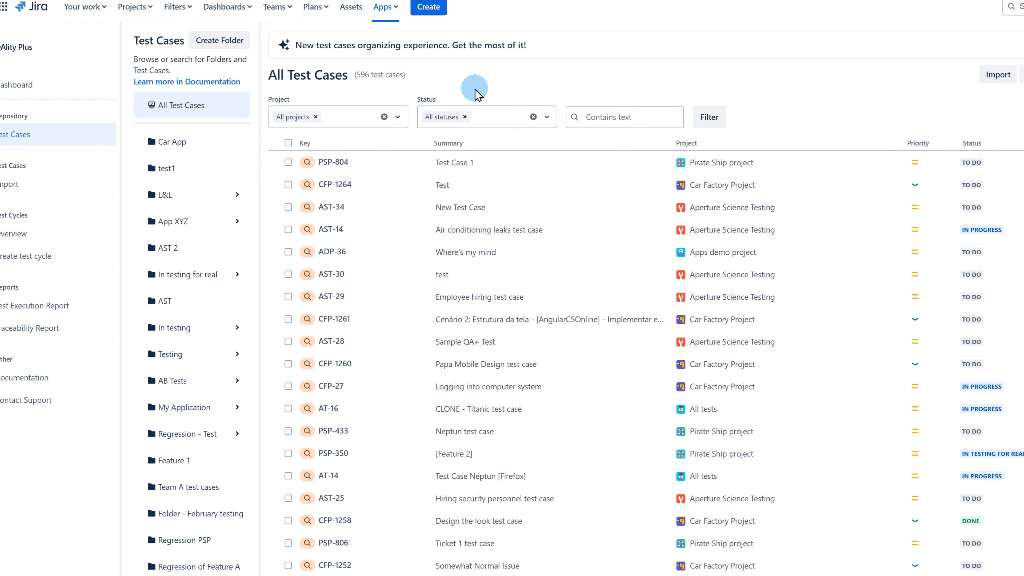
Create a 'New Folder' folder for Car Factory Project (CFP), then open Car App.
click(219, 40)
click(612, 114)
text(New Folder)
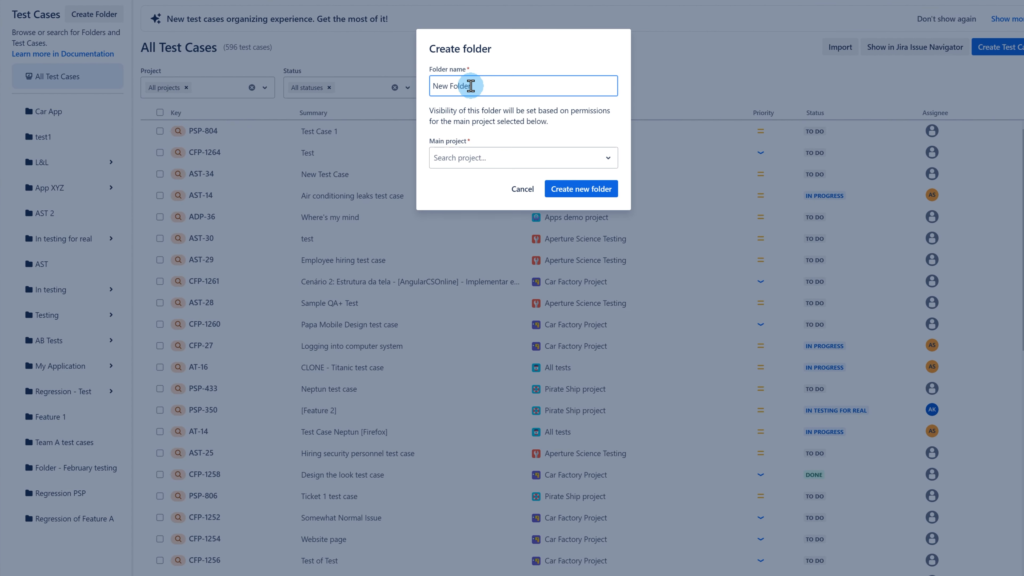
click(520, 157)
click(480, 263)
click(581, 189)
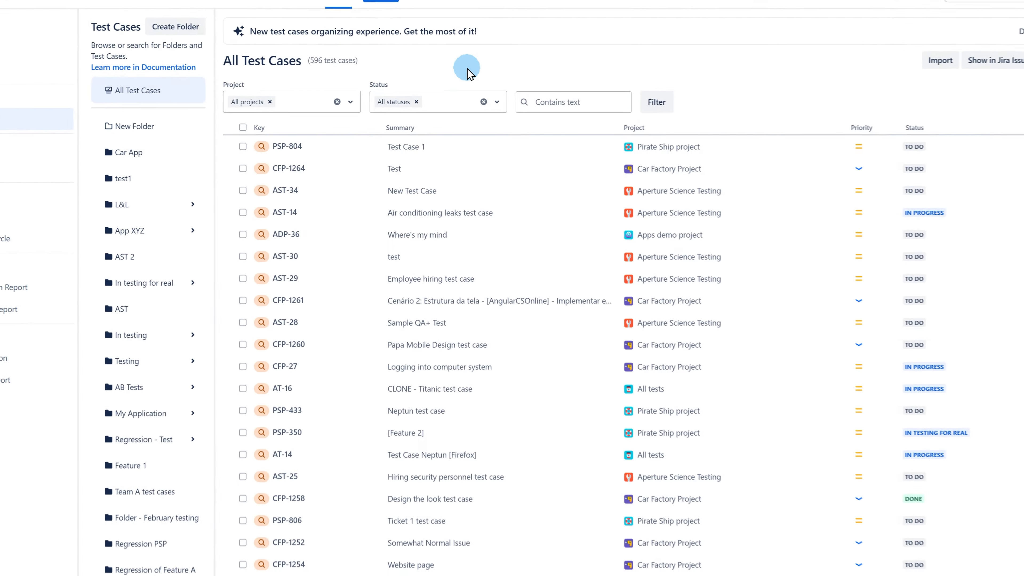
click(175, 145)
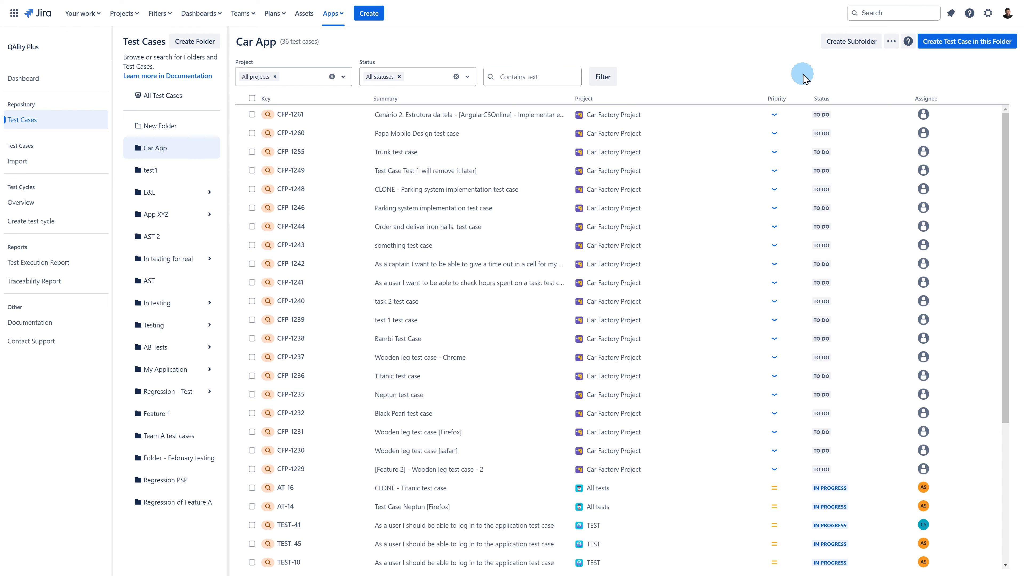
Create subfolders Module 3, Module 2 and Module 1 inside Car App.
click(839, 44)
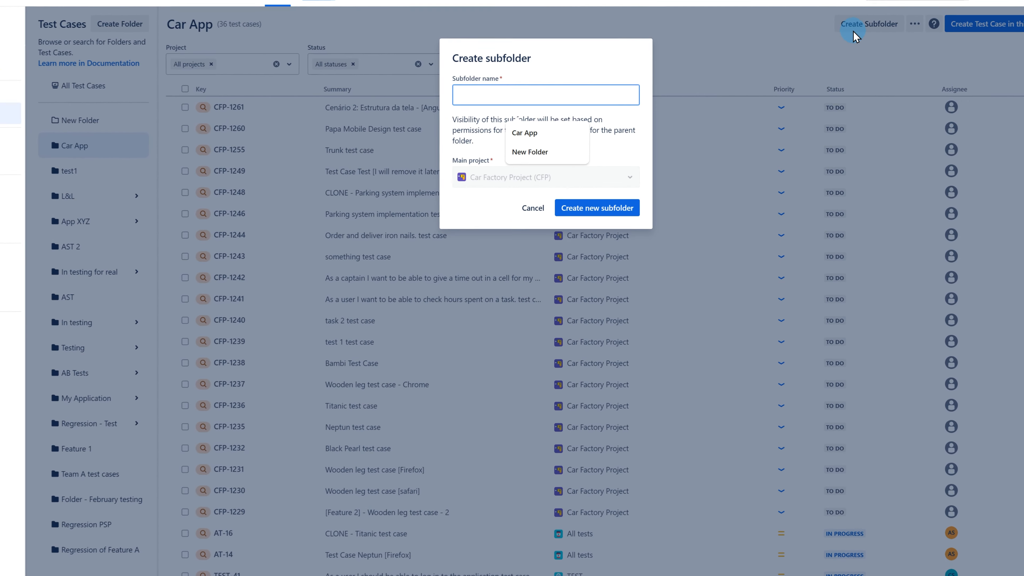
click(641, 112)
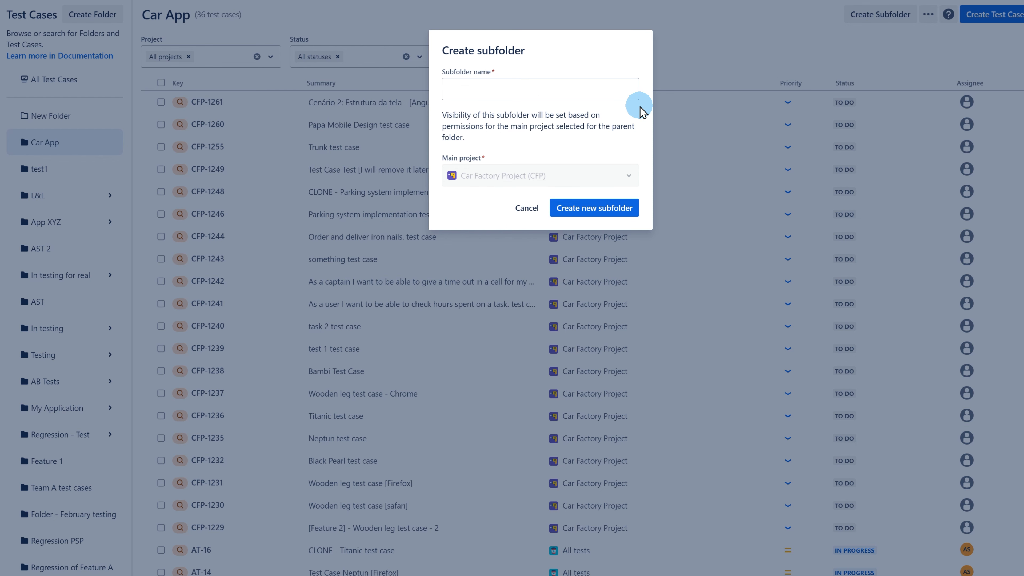
click(550, 92)
text(Module 3)
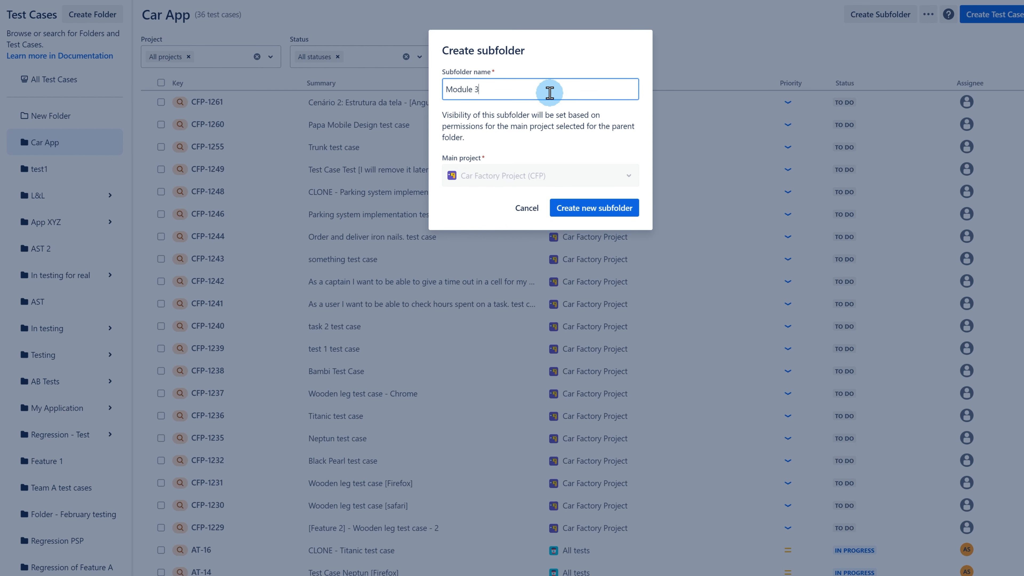
click(589, 208)
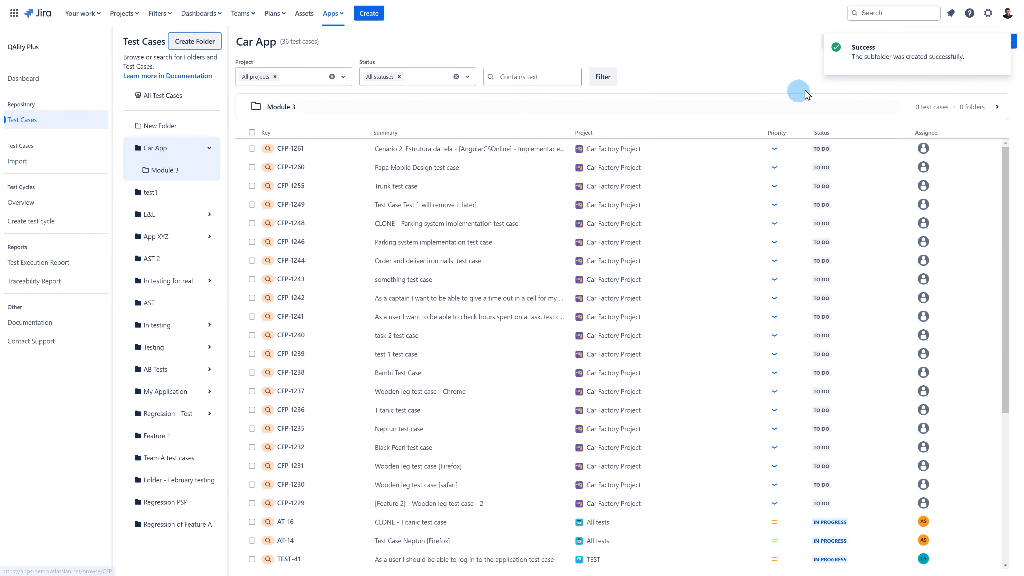
click(849, 41)
click(617, 106)
text(Module 2)
click(593, 202)
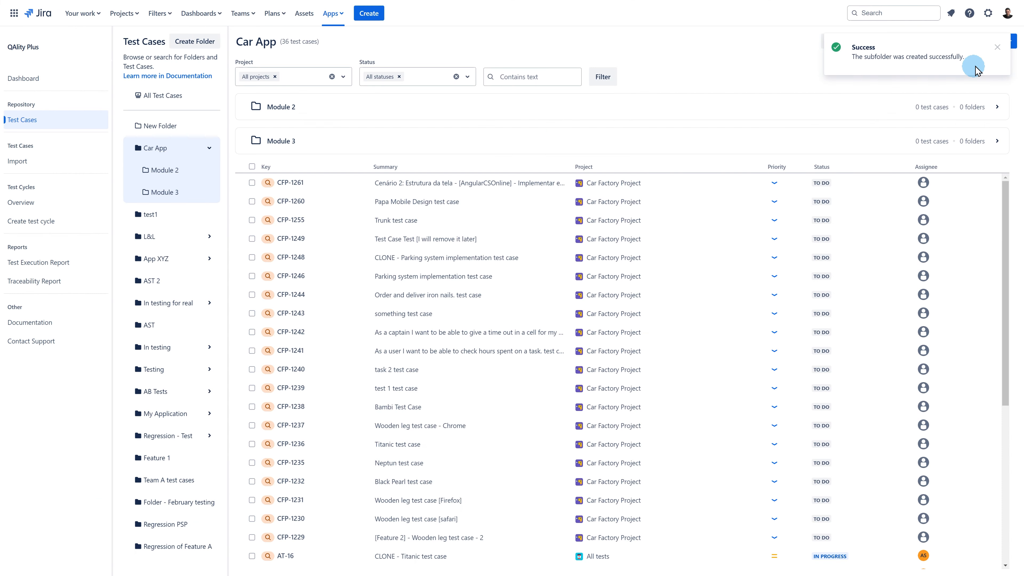
click(850, 42)
click(498, 165)
text(Module 1)
click(581, 202)
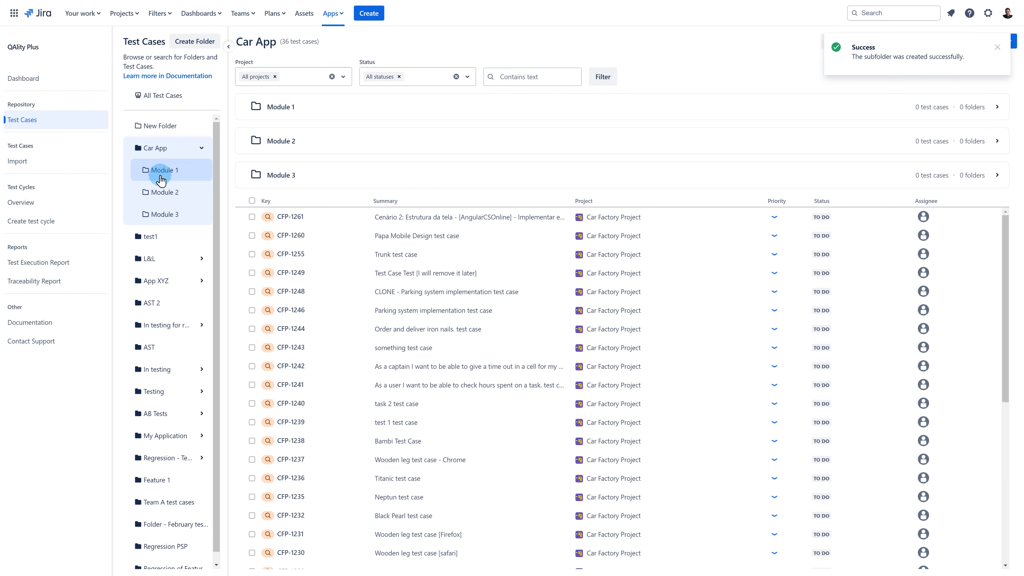
Inside Module 1, create subfolders Part 3, Part 2 and Part 1.
click(161, 181)
click(847, 41)
click(531, 104)
text(Part 1)
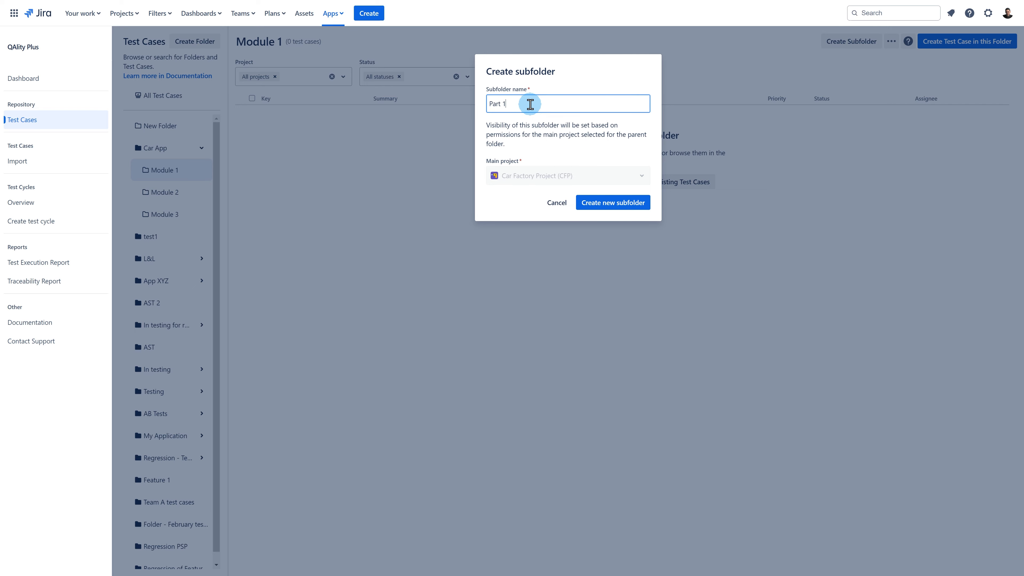
click(598, 202)
click(846, 41)
click(575, 104)
text(Par)
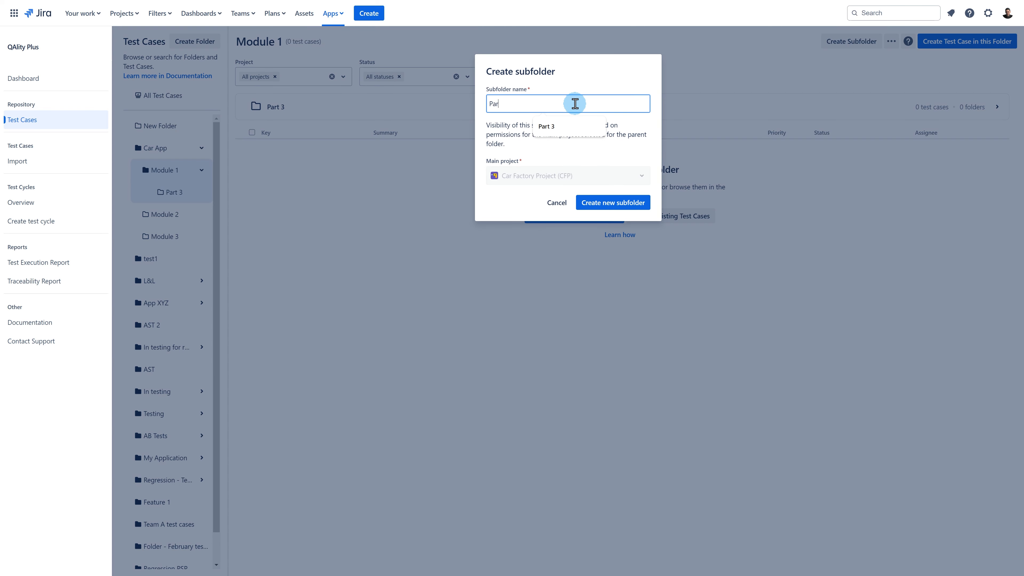
text(t 2)
click(598, 202)
click(851, 41)
click(576, 103)
text(Part 1)
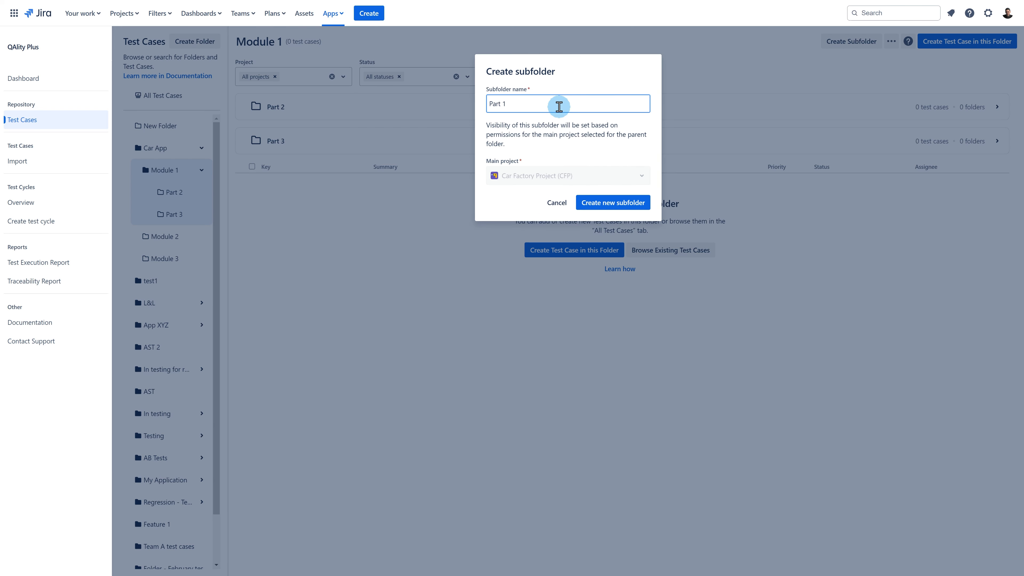
click(613, 203)
Inside Part 1, create subfolders a and b.
click(167, 193)
click(851, 41)
click(599, 106)
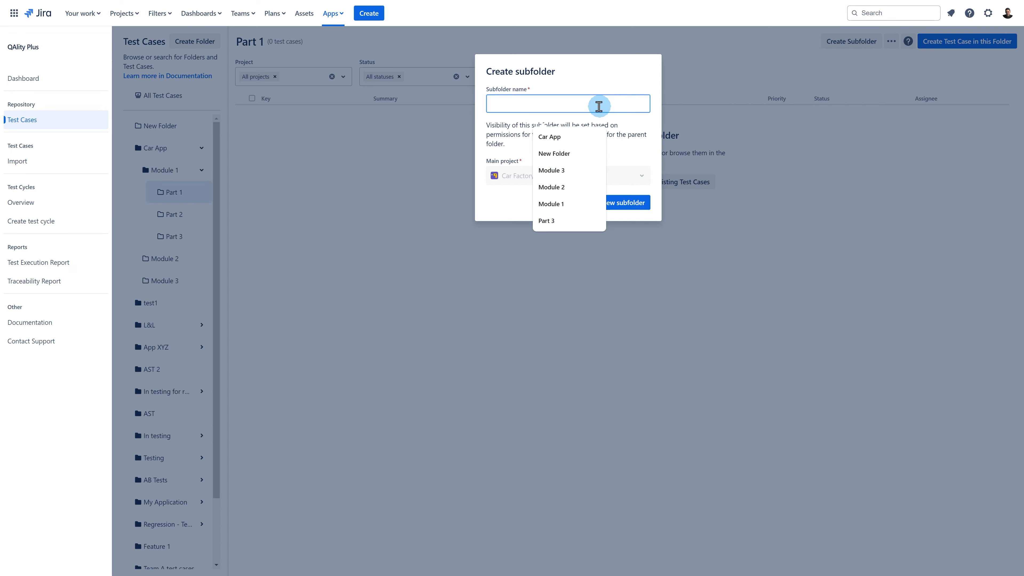
text(a)
click(613, 203)
click(852, 41)
click(585, 101)
text(b)
key(Return)
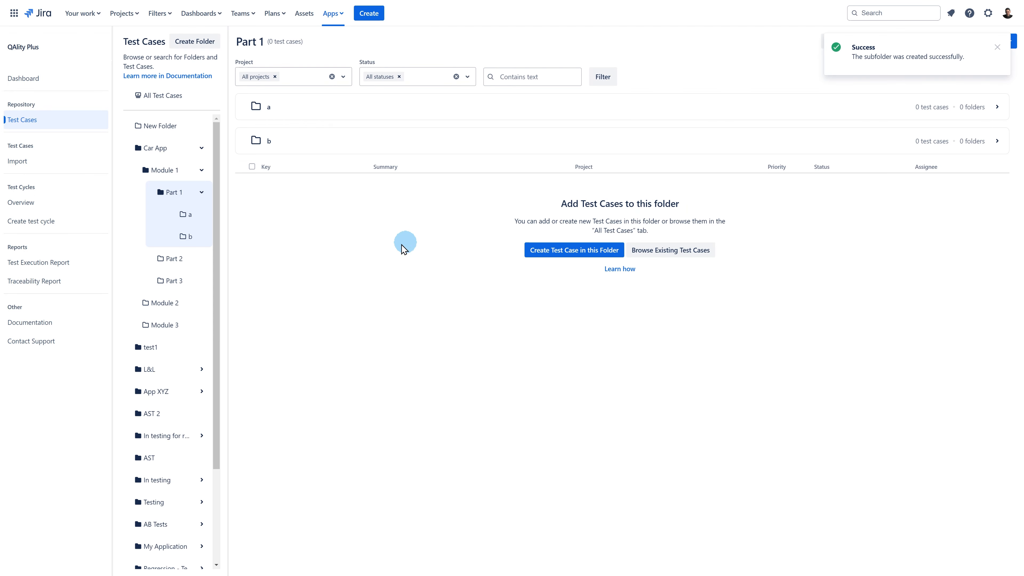
Return to All Test Cases and tick four test cases for moving.
click(150, 96)
click(251, 143)
click(251, 161)
click(252, 180)
click(252, 199)
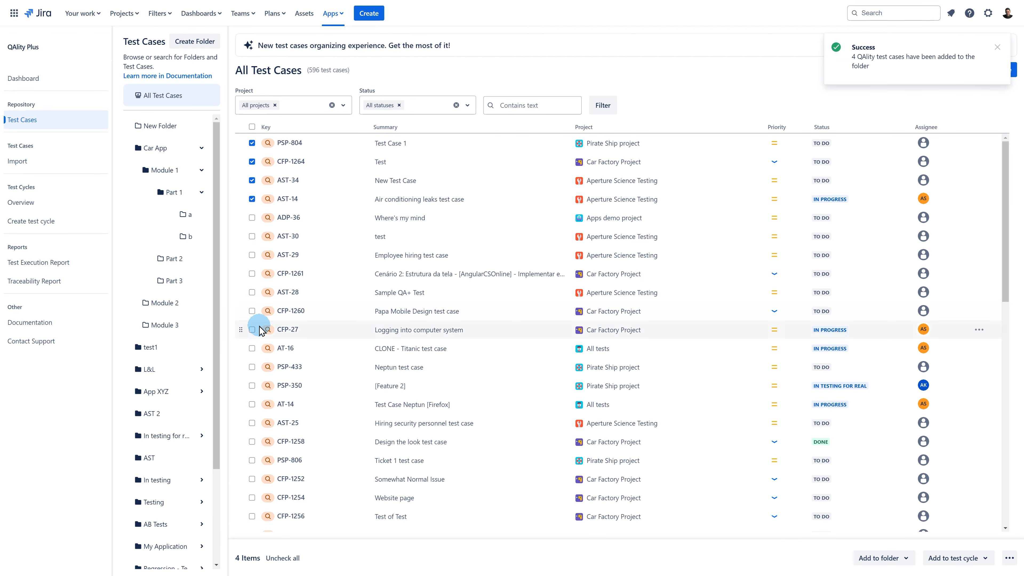
Move four test cases, including CFP-27, into folder a.
click(252, 127)
click(252, 127)
click(252, 274)
click(252, 292)
click(252, 311)
click(252, 329)
drag(241, 293, 184, 222)
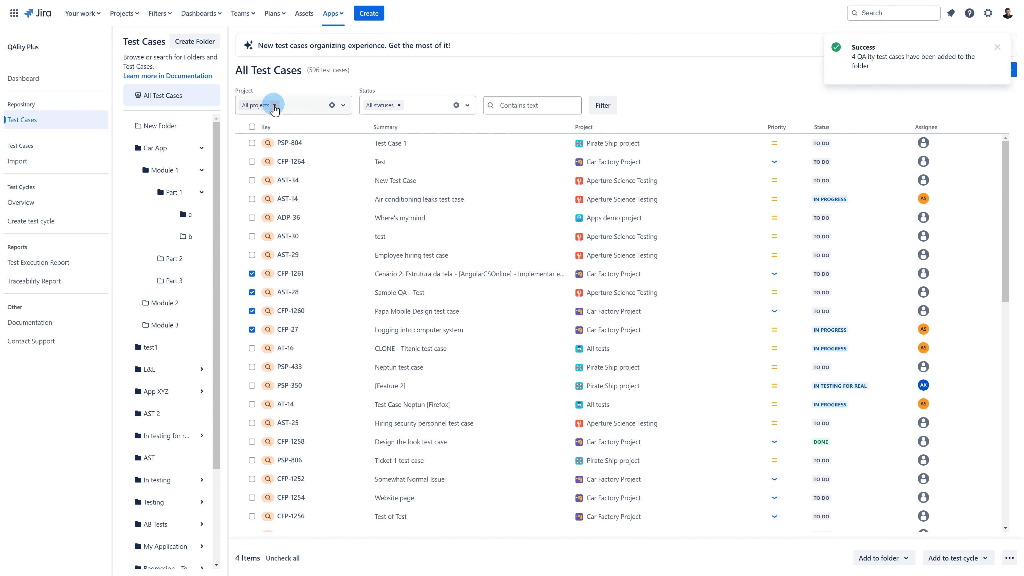
Move four other test cases into the Module 2 folder.
click(252, 273)
click(252, 292)
click(252, 311)
click(252, 330)
click(252, 405)
click(252, 423)
click(252, 441)
drag(240, 423, 195, 306)
In Car App, add five CFP test cases to Module 3 and Part 2, then clear the selection.
click(155, 148)
click(252, 236)
click(252, 254)
click(252, 273)
click(252, 291)
click(252, 310)
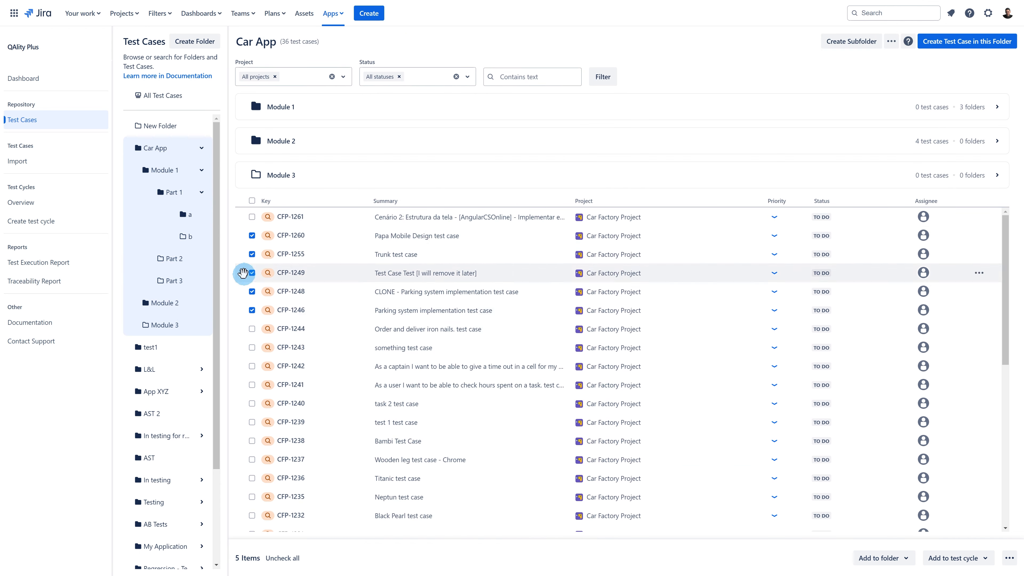
drag(244, 274, 152, 323)
drag(241, 255, 163, 258)
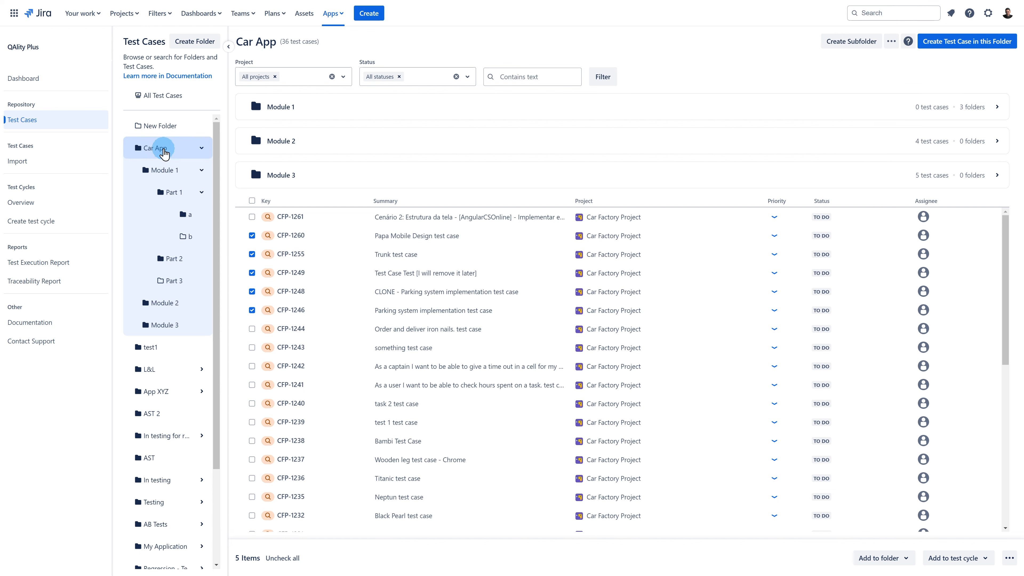
click(201, 148)
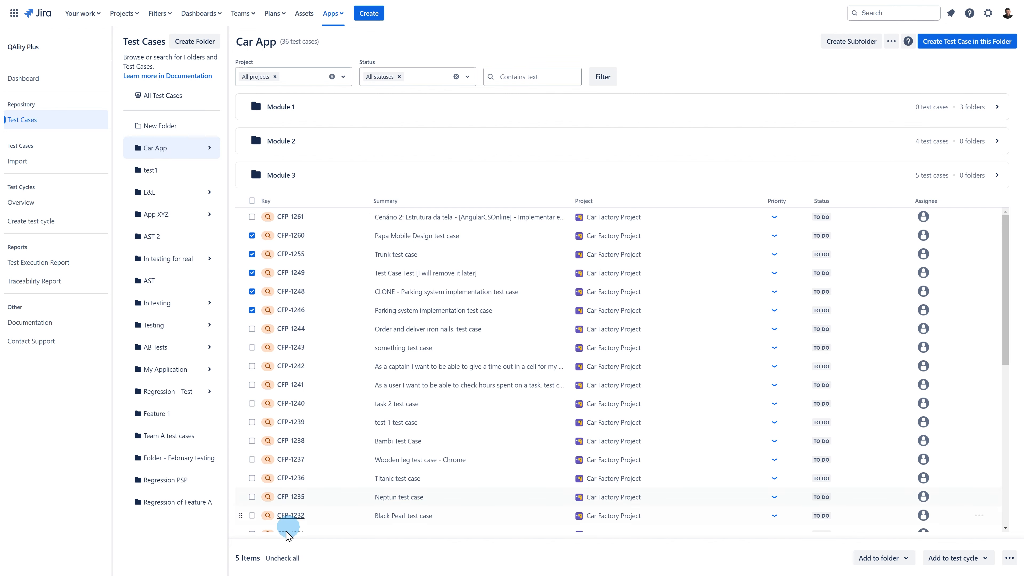
click(282, 558)
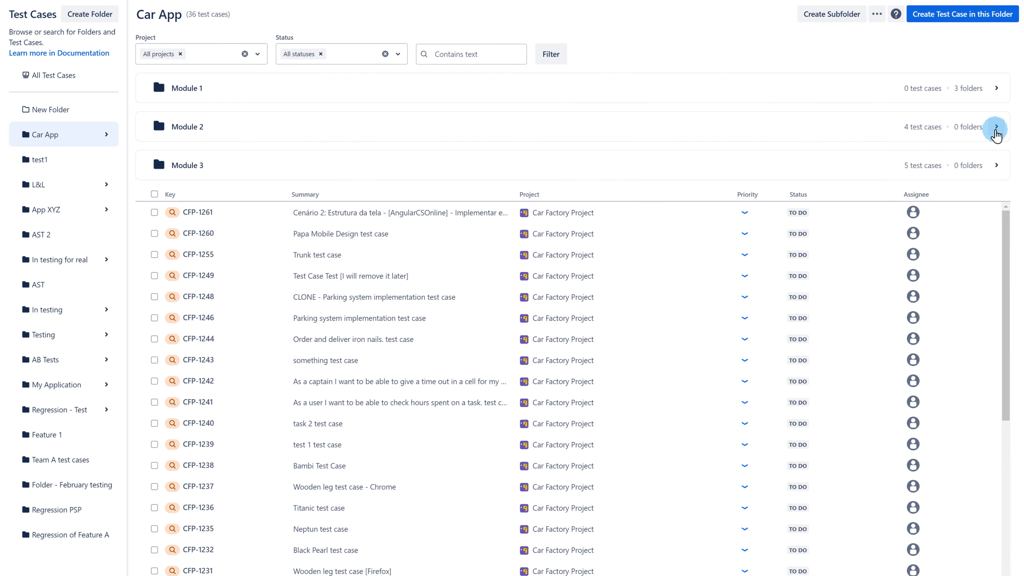
Open Module 2 to show AT-14, AST-25, CFP-1258 and PSP-806.
click(996, 128)
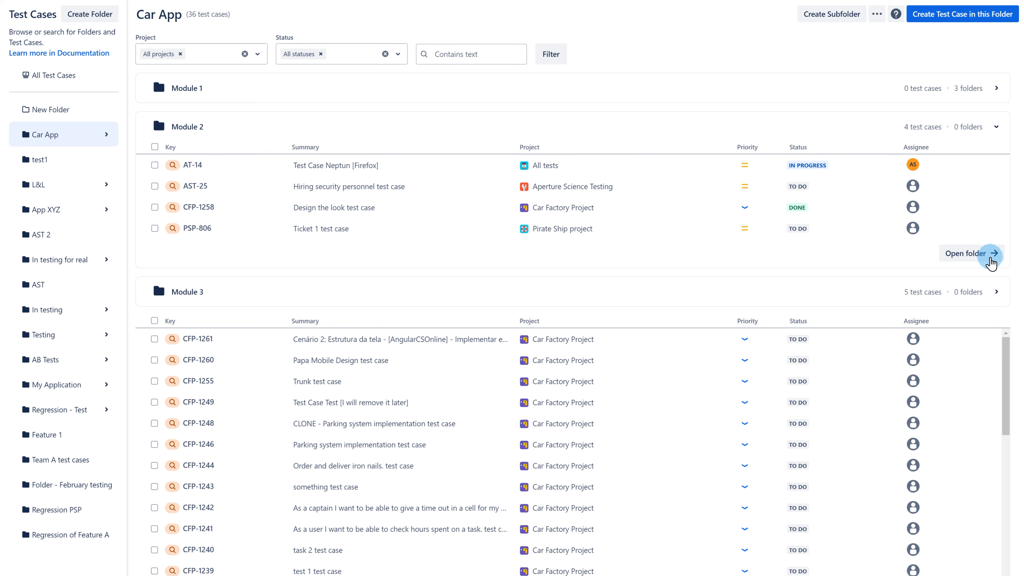
click(991, 258)
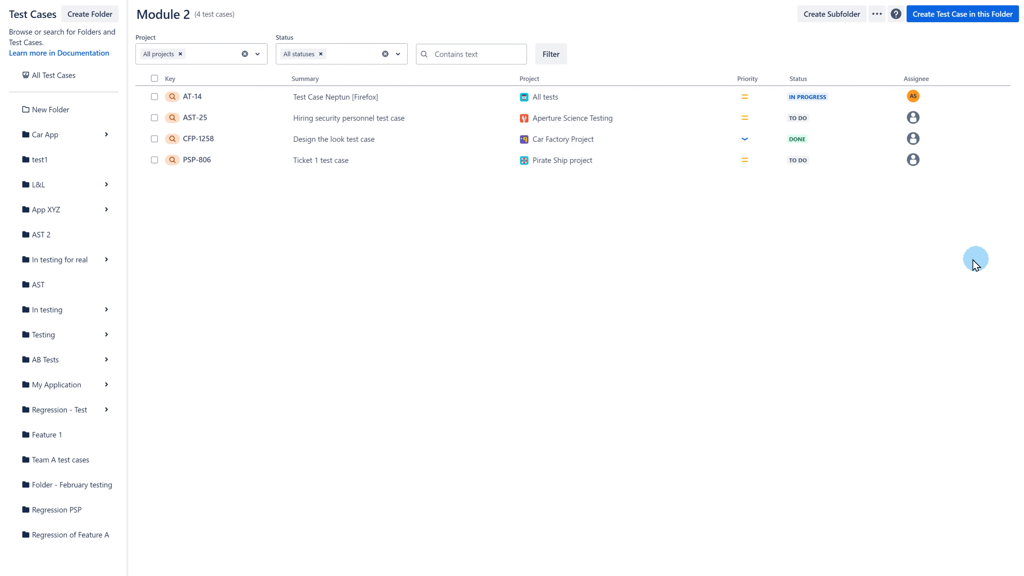
Open the Part 2 folder under Car App > Module 1.
click(102, 136)
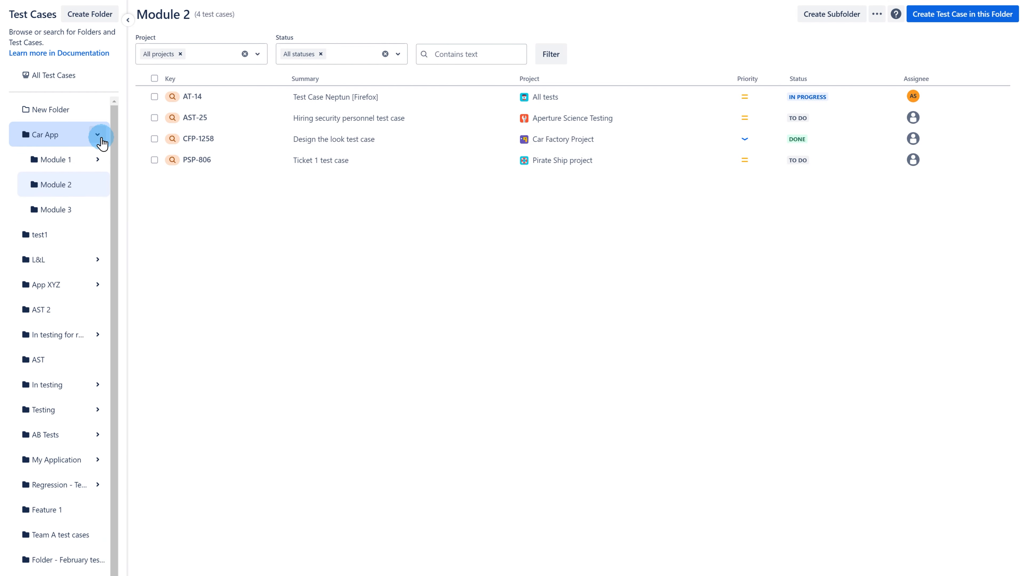
click(97, 159)
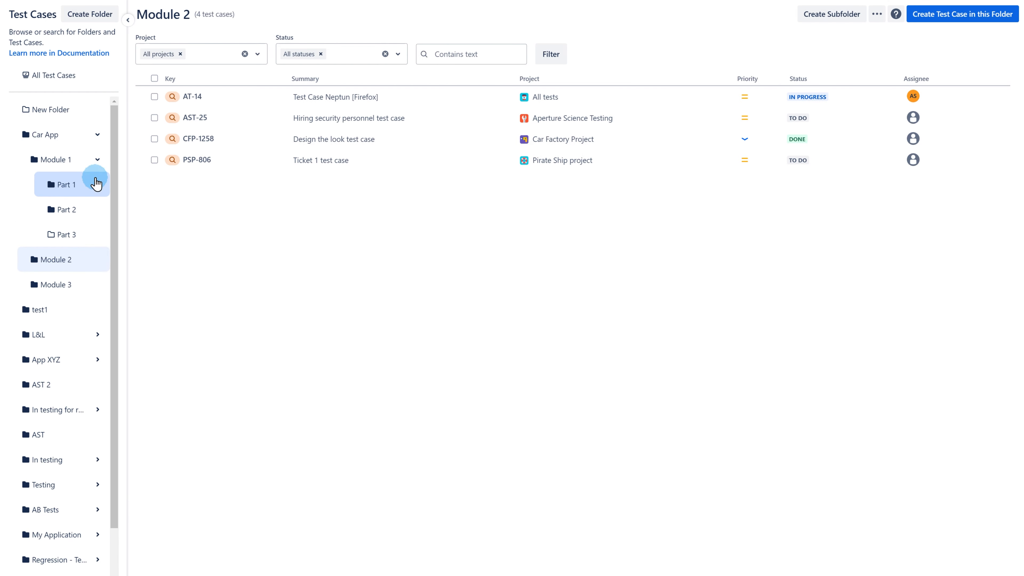
click(83, 210)
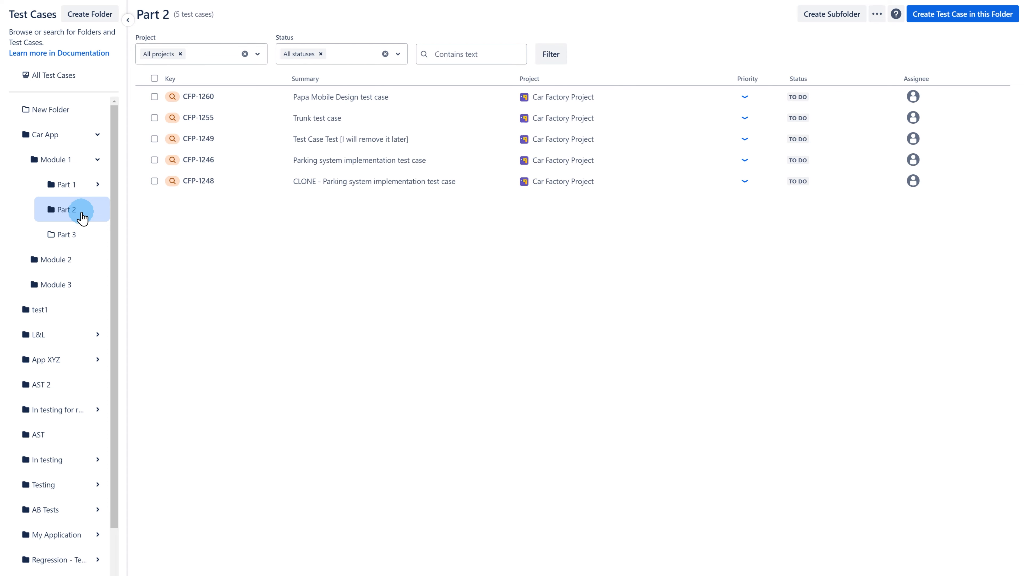
Filter Part 2's test cases for 'parking', then clear the search text.
click(449, 55)
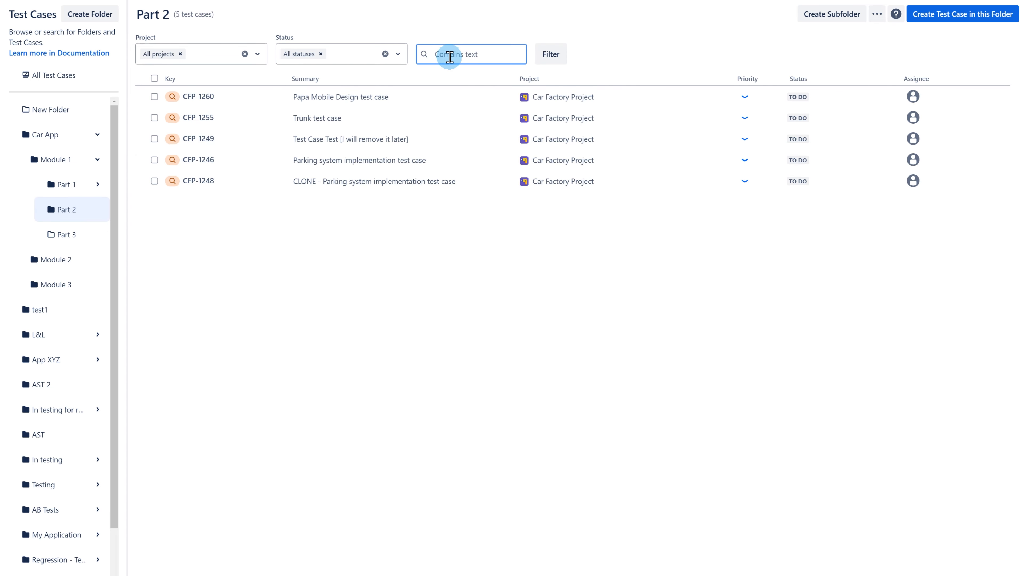
text(parking)
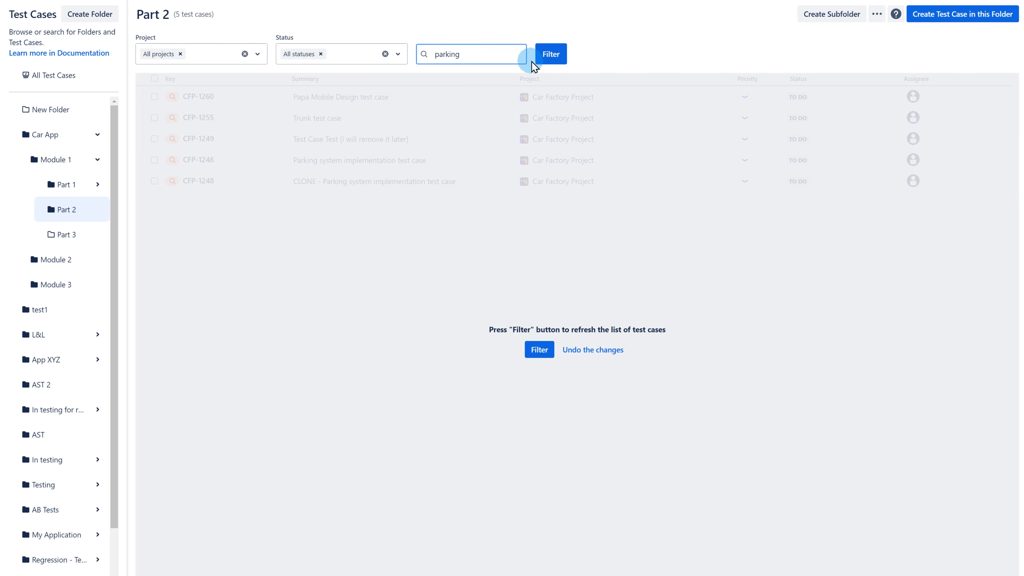
click(541, 59)
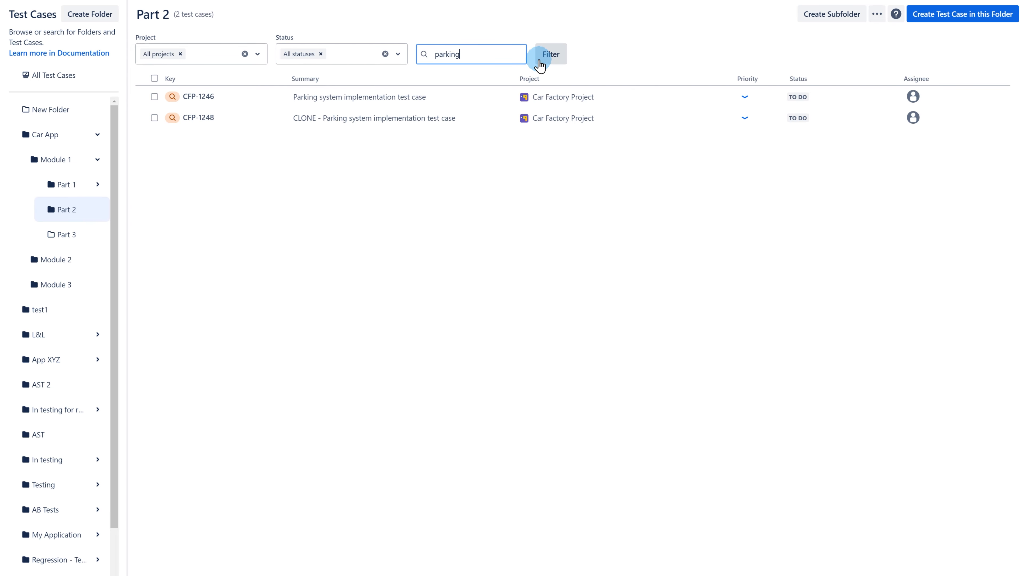
double_click(473, 54)
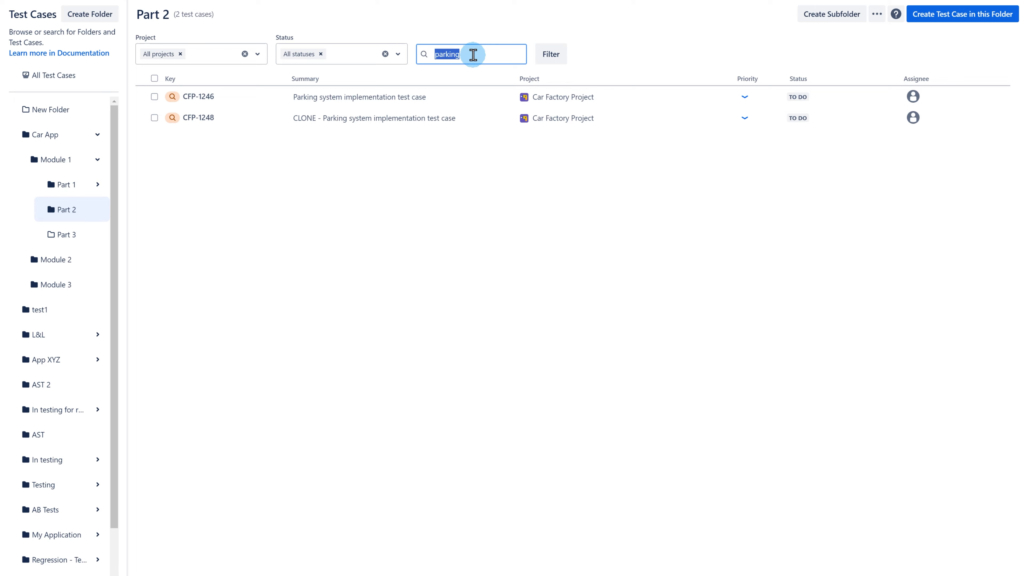
key(BackSpace)
click(551, 55)
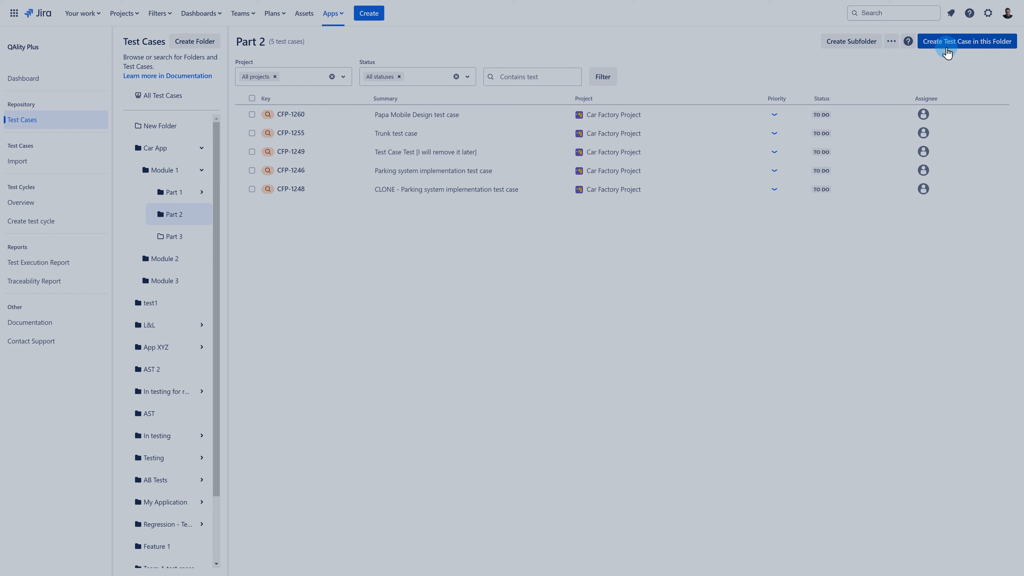
Create a test case 'New Test Case' in the Part 2 folder.
click(947, 52)
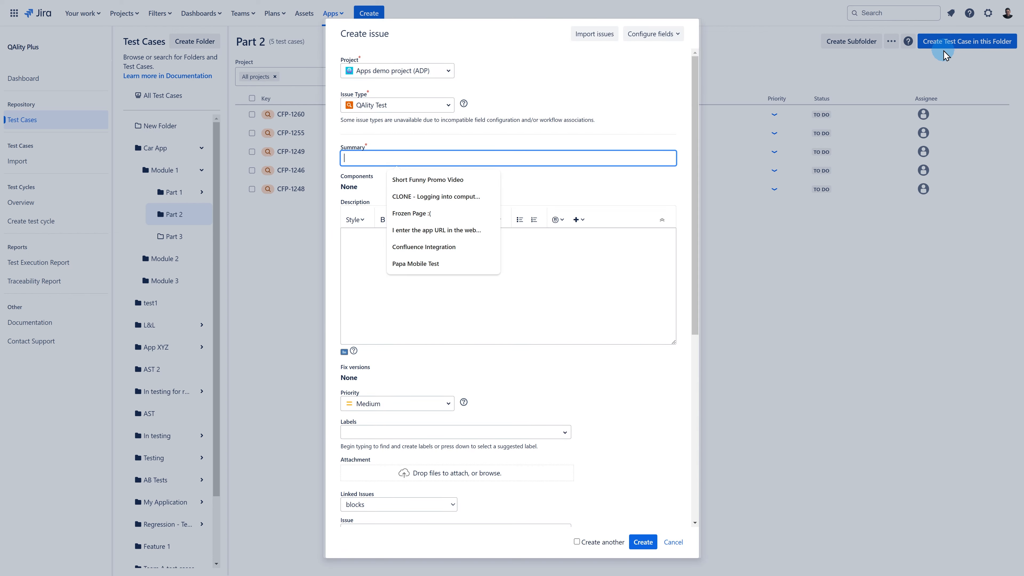
text(New Test Case)
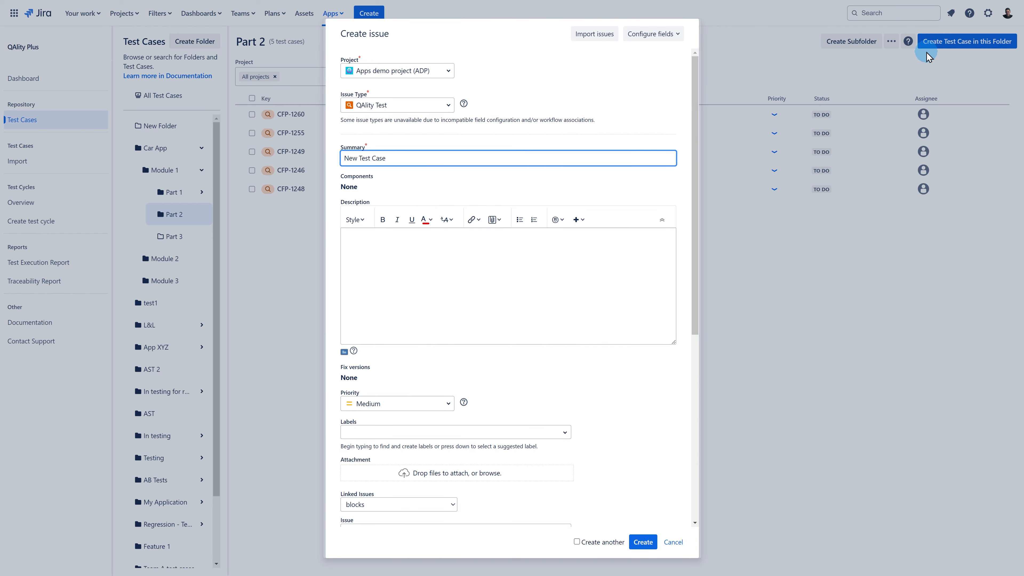
click(643, 542)
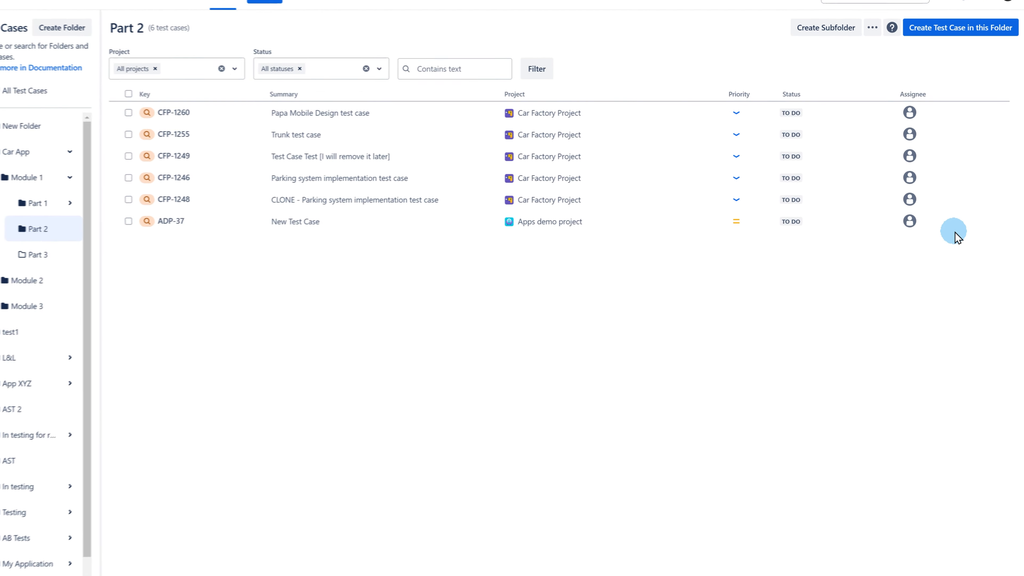
Start removing ADP-37 from Part 2 but cancel, keeping it in the folder.
click(978, 209)
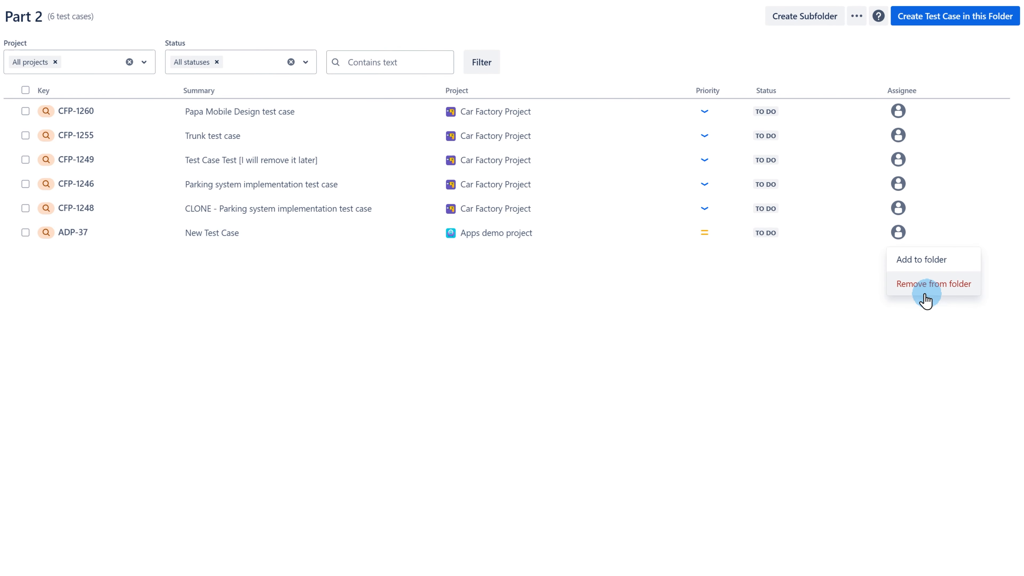
click(927, 287)
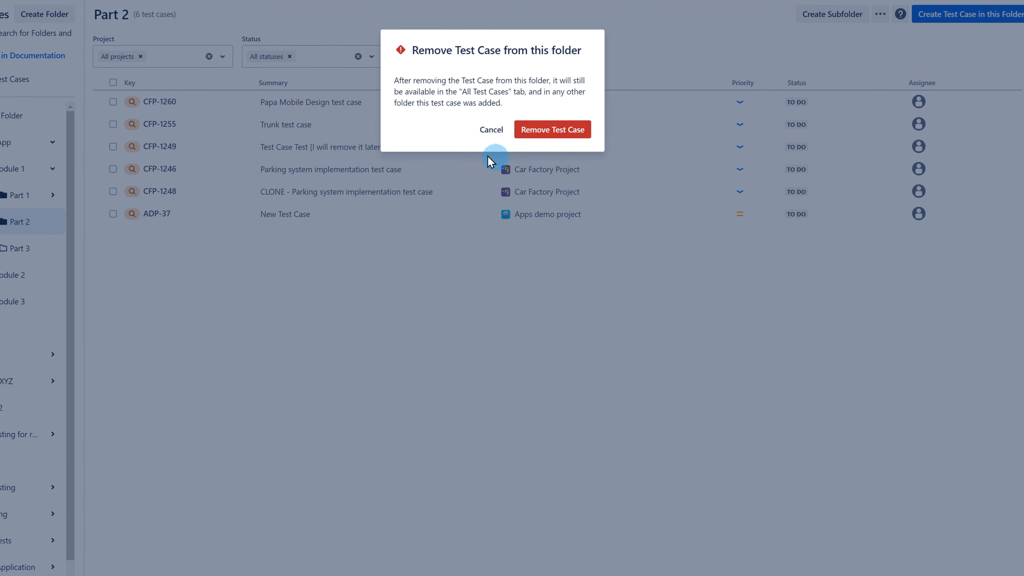
click(466, 137)
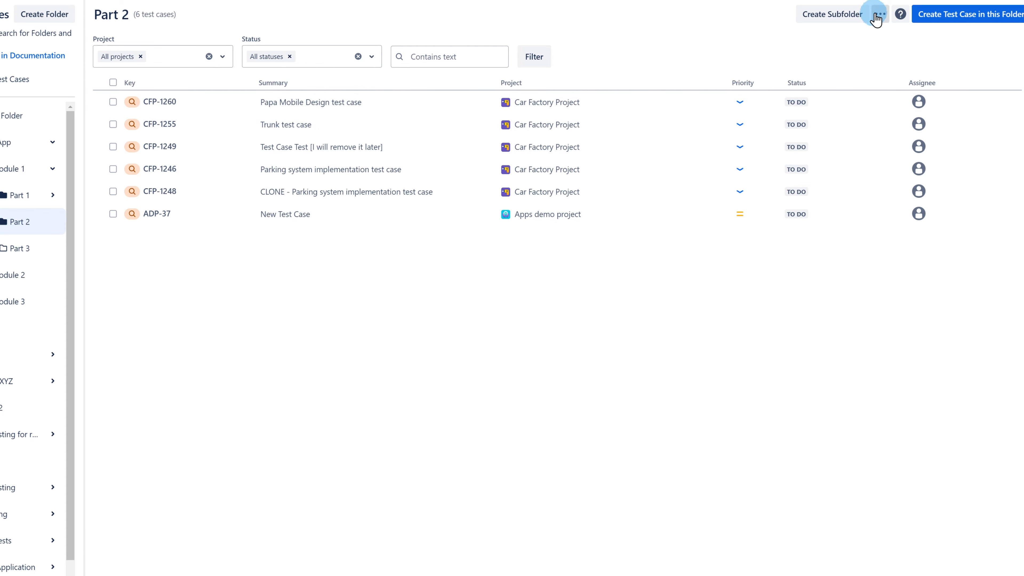
click(879, 15)
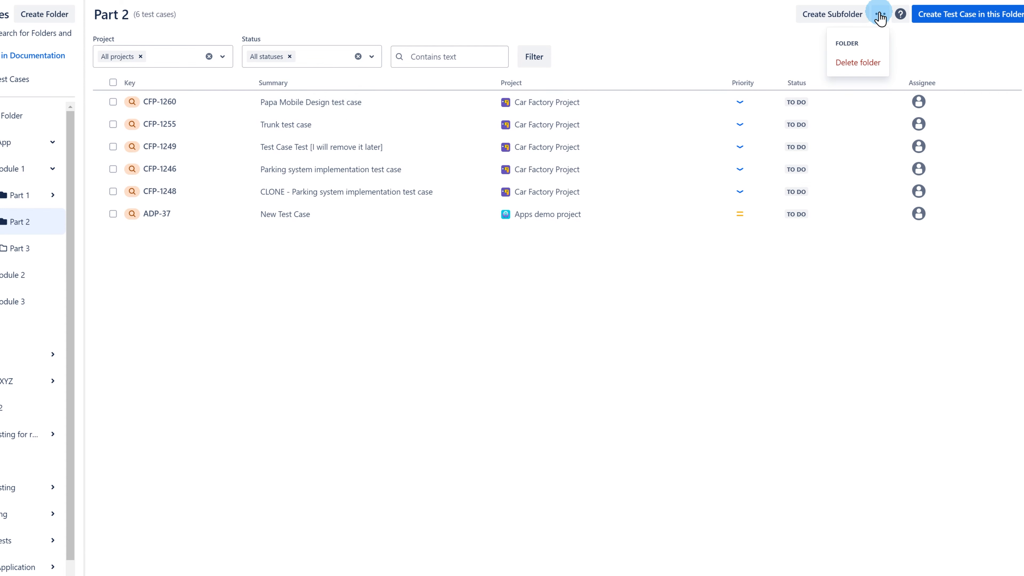
Delete the Part 2 folder under Car App > Module 1 and confirm the deletion.
click(855, 67)
click(403, 130)
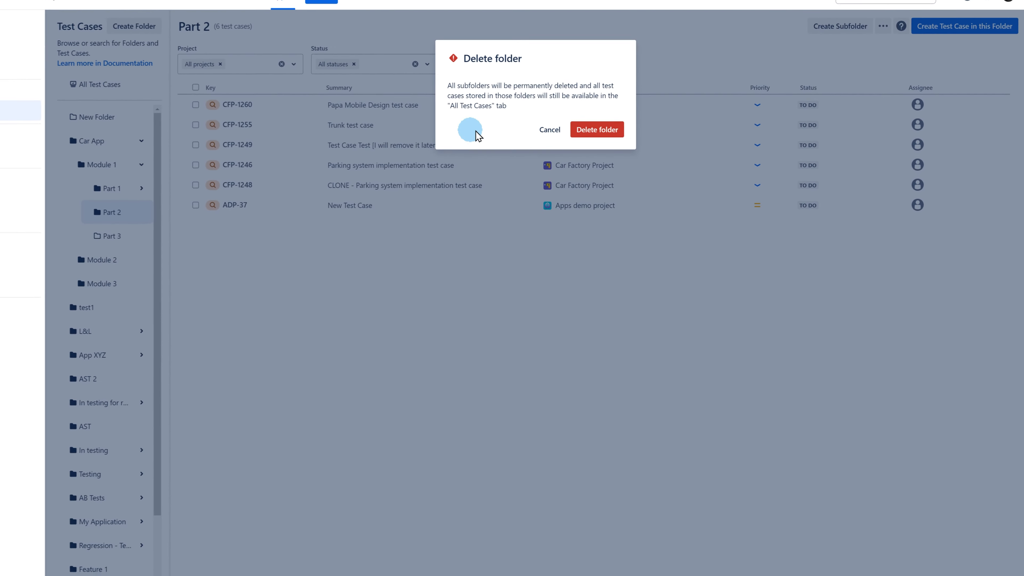
click(630, 144)
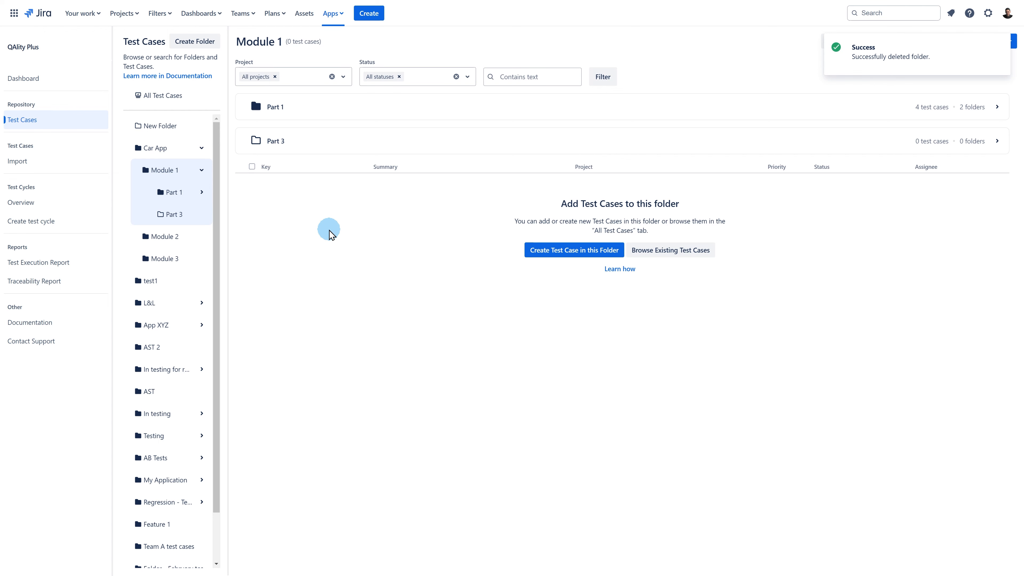
Inside Part 1, rename subfolder b to 'b (1.23.)' and subfolder a to 'a ( Opps)'.
click(175, 200)
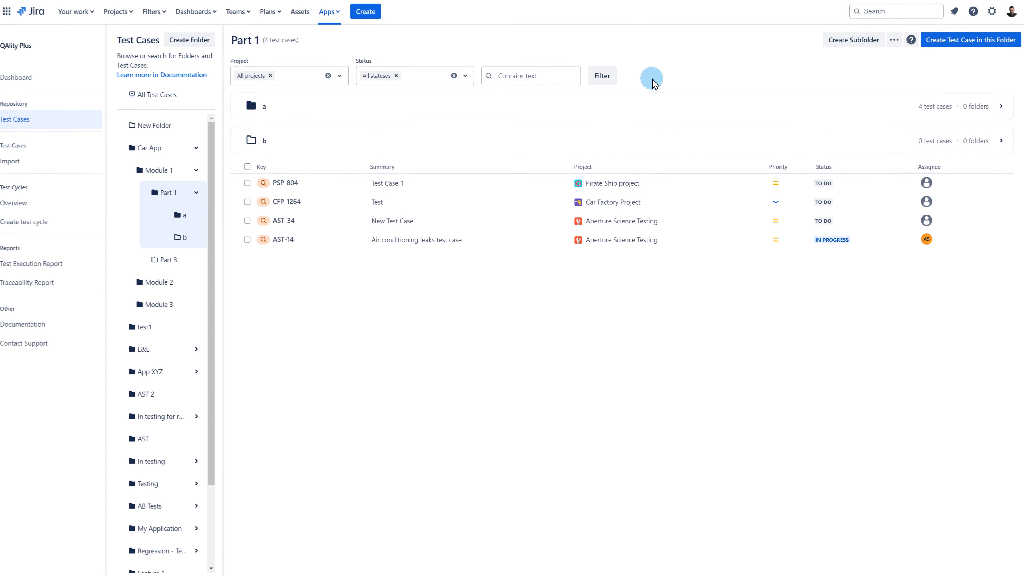
double_click(354, 131)
text((1)
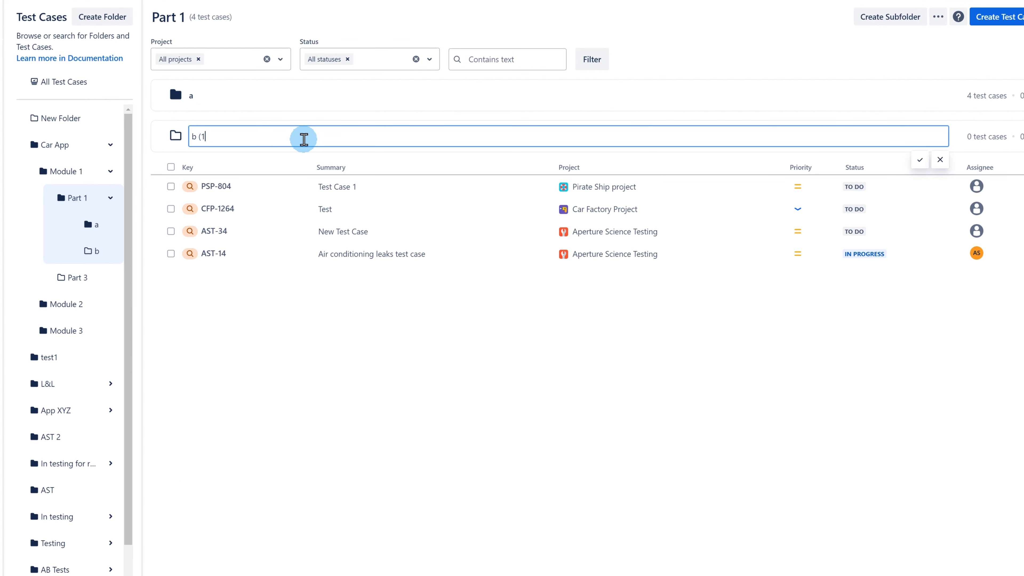
text(.23.))
double_click(214, 94)
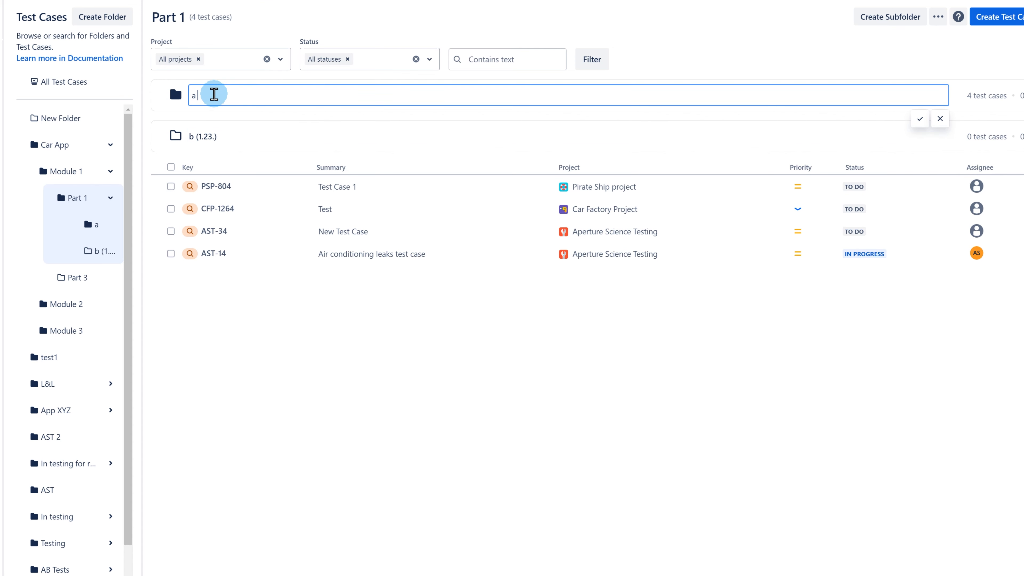
text(( Opps))
Rename the Part 1 folder to 'Part 1 & 2'.
click(210, 48)
text(& 2)
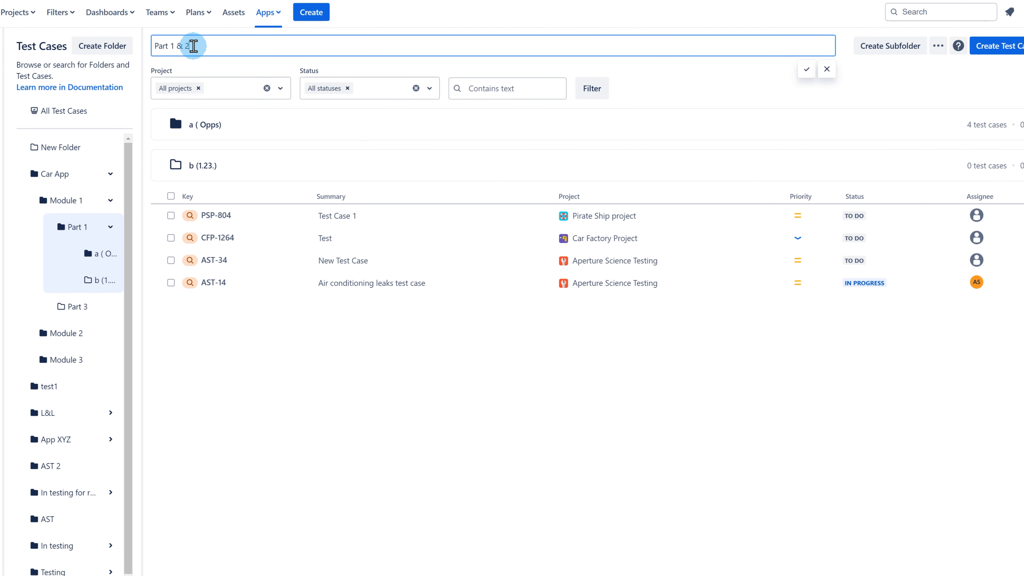
click(807, 69)
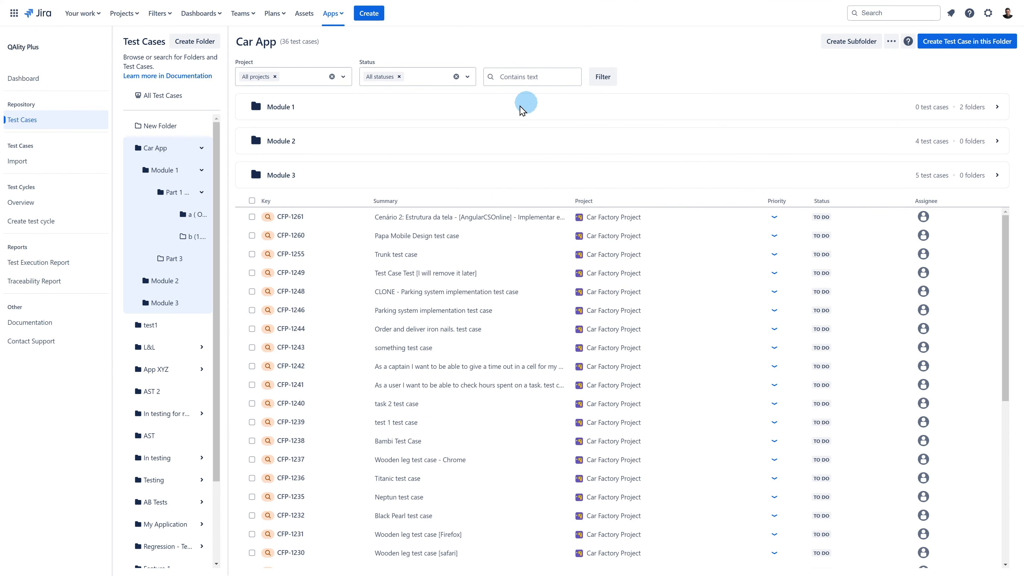
Select all 36 Car App test cases and choose to add them to a new test cycle.
click(252, 200)
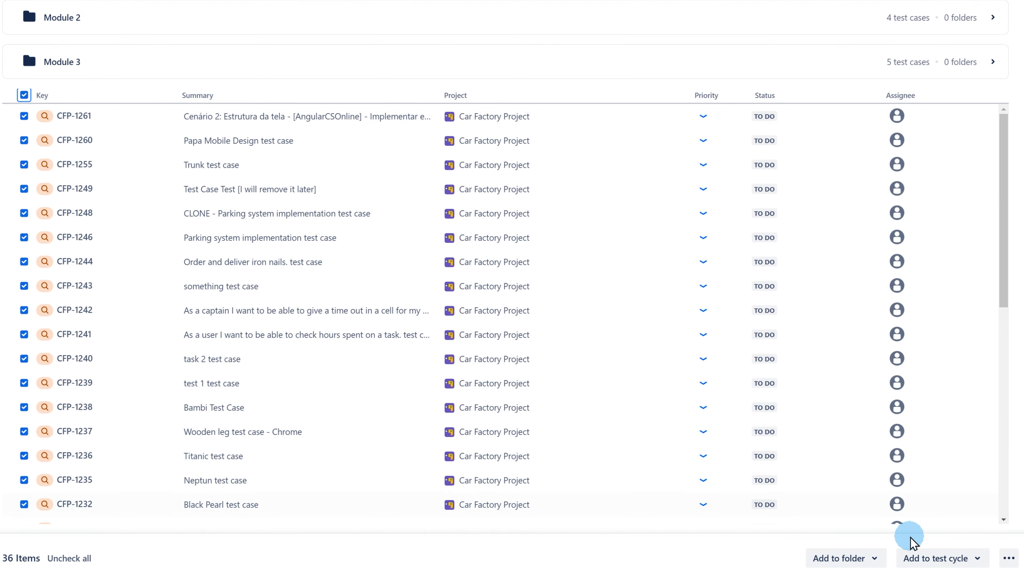
click(940, 559)
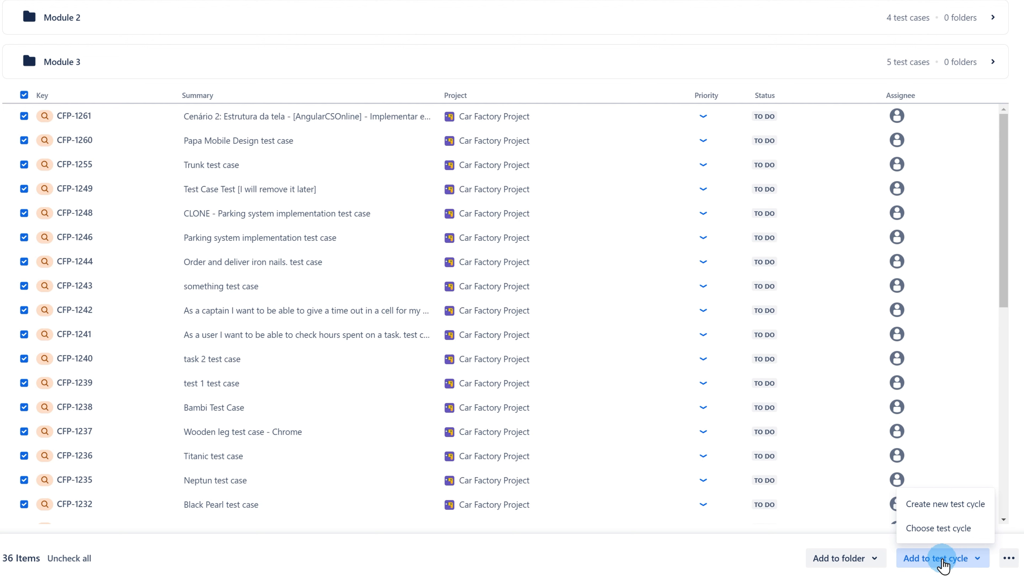
click(942, 506)
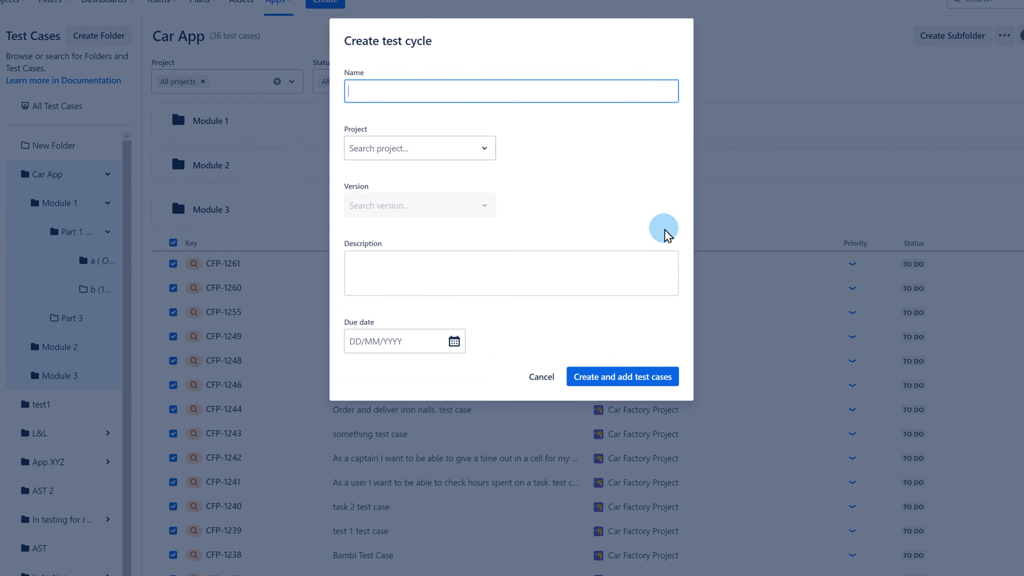
Create test cycle 'Example of Test Cycle Dec' in Car Factory Project with the selected test cases.
click(471, 159)
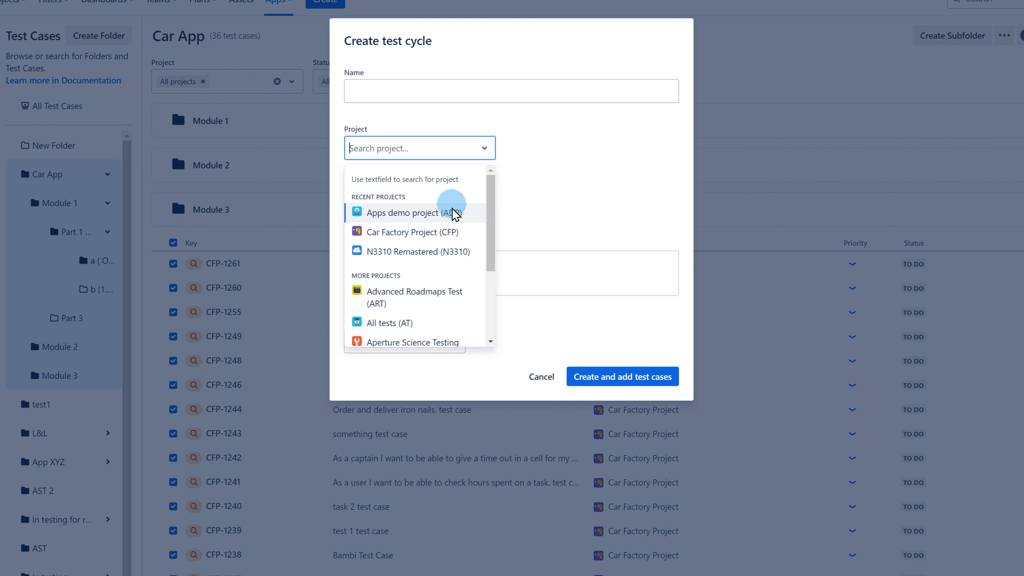
click(453, 232)
click(568, 93)
text(Example of Test Cycle Dec)
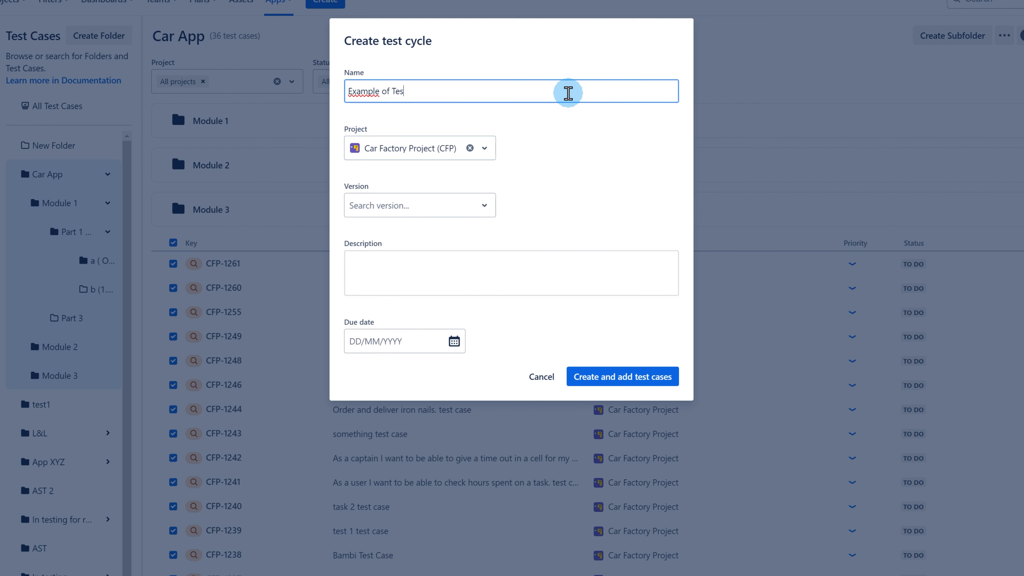
click(572, 155)
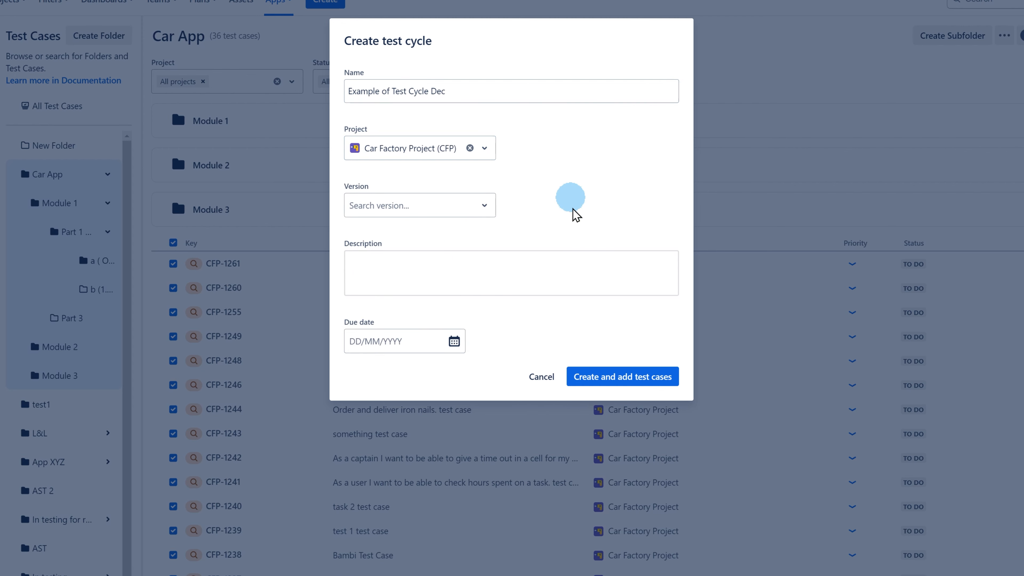
click(583, 379)
click(82, 211)
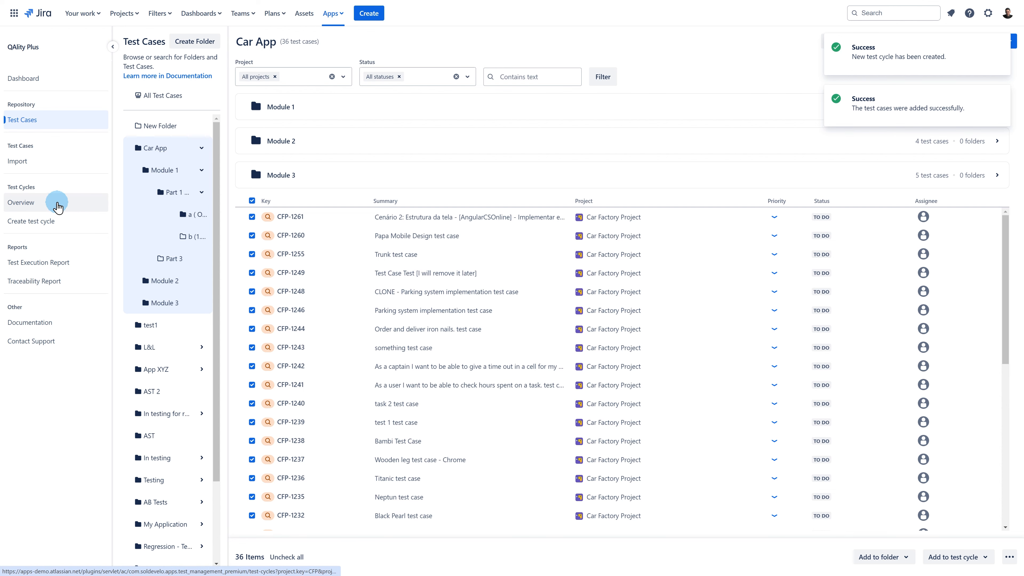
click(82, 211)
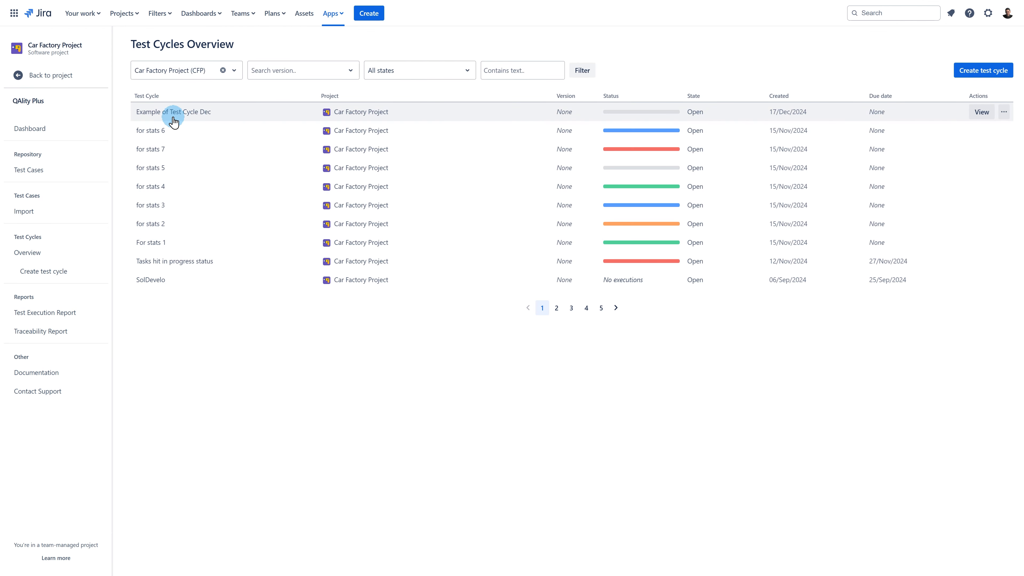
Open the 'Example of Test Cycle Dec' link from the test cycles overview.
click(160, 112)
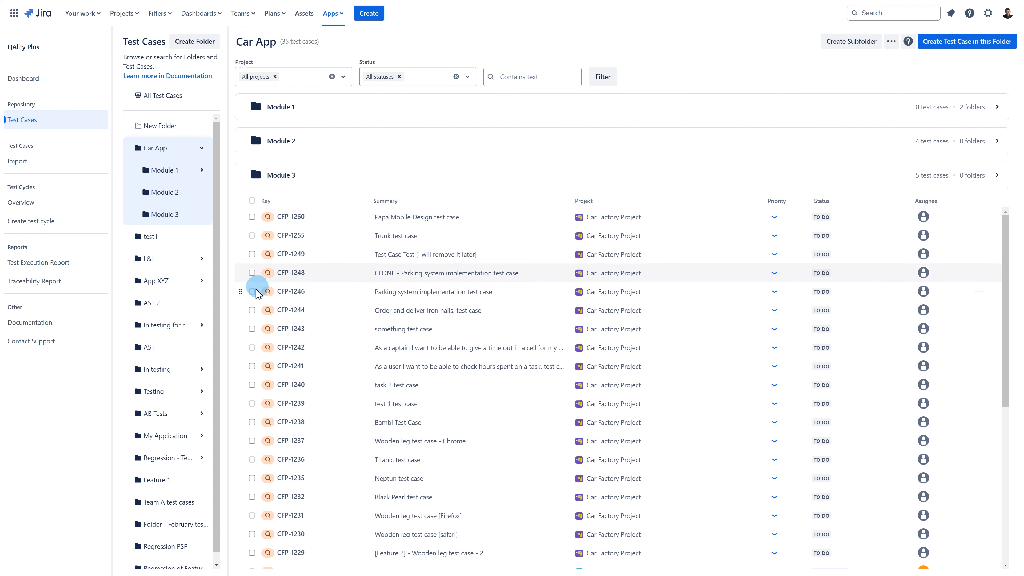
Export test cases CFP-1246, CFP-1248 and CFP-1241 to a spreadsheet, then list All Test Cases.
click(252, 291)
click(252, 273)
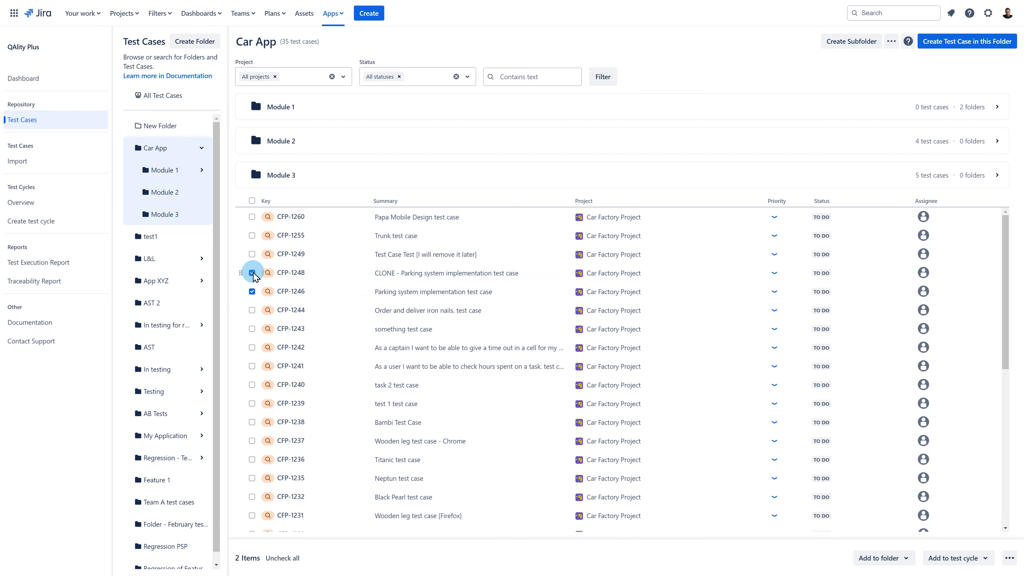
click(252, 366)
click(1010, 557)
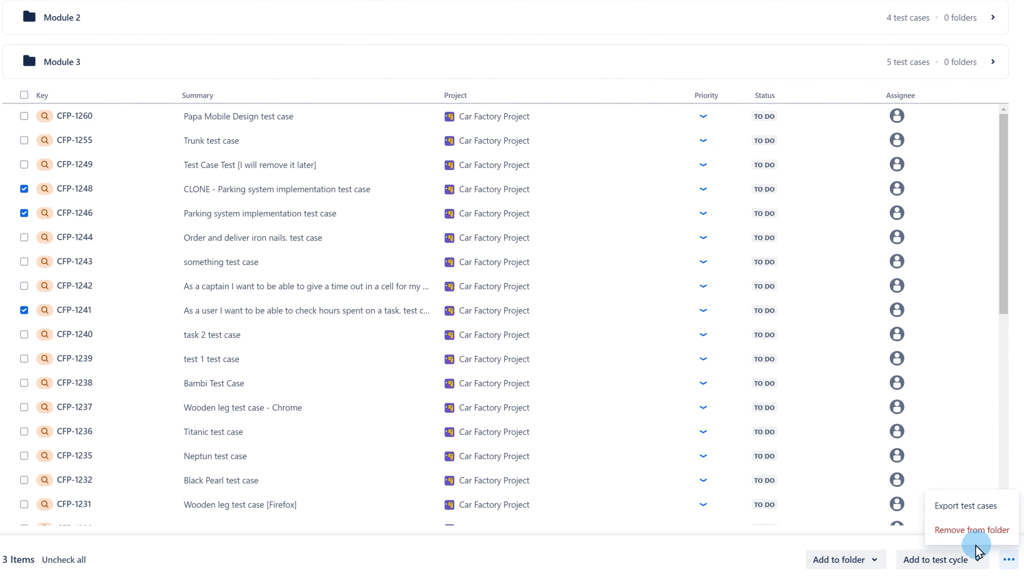
click(945, 507)
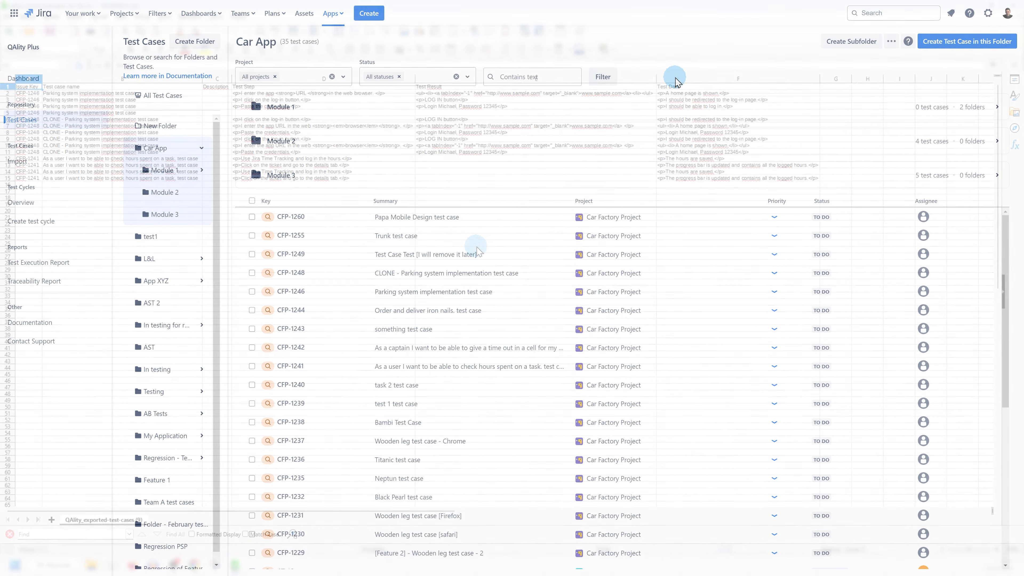
click(178, 101)
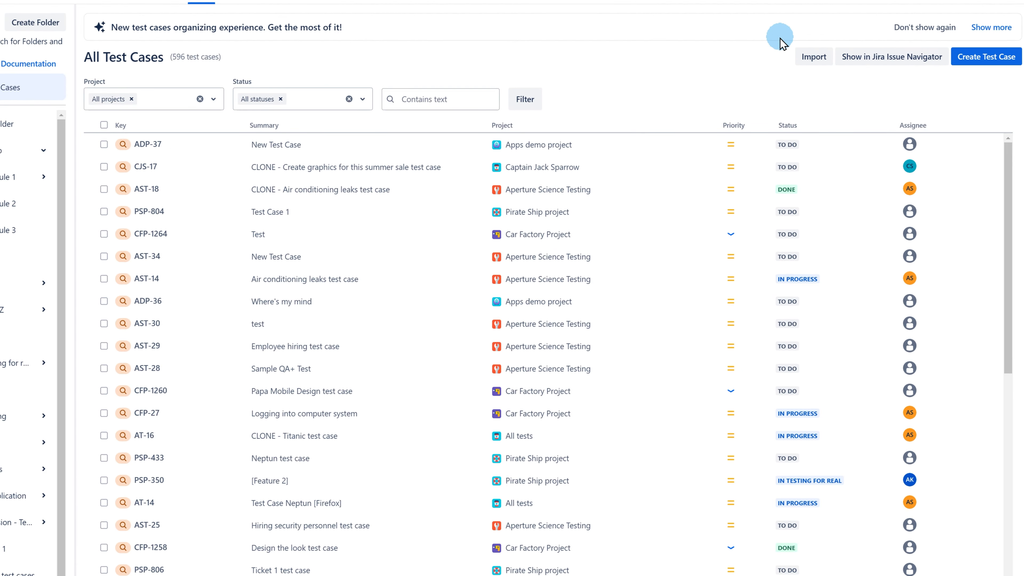
View the CSV import wizard, then open all 596 test cases in Jira's issue navigator.
click(812, 59)
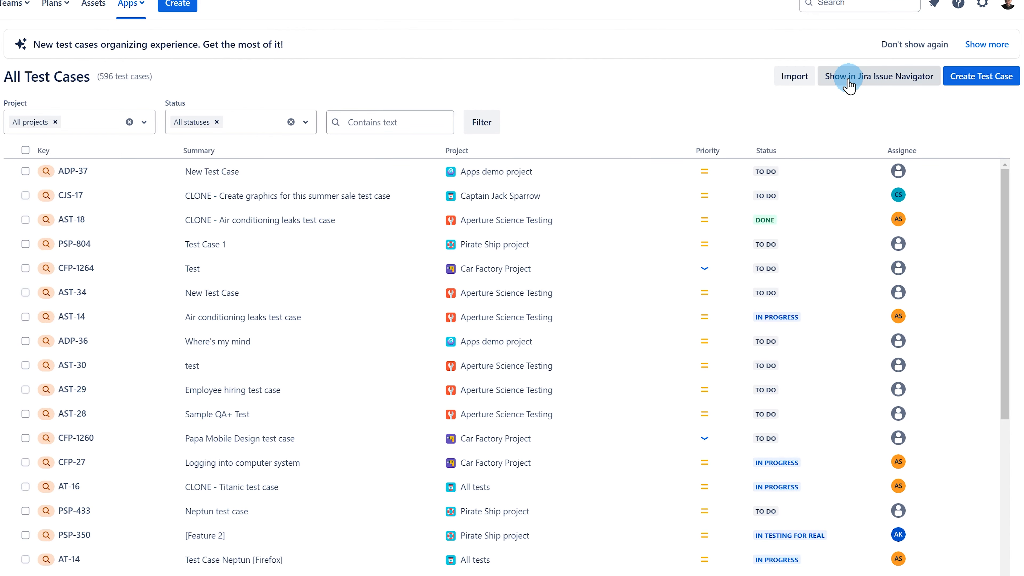
click(903, 90)
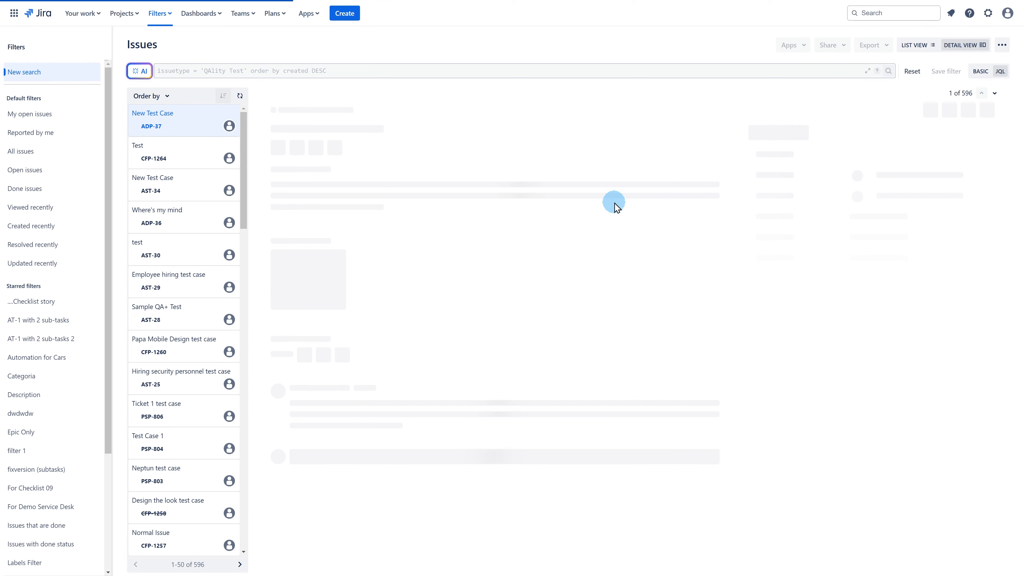
Replace the JQL sort clause with 'AND labels = regression' and run the search.
click(339, 74)
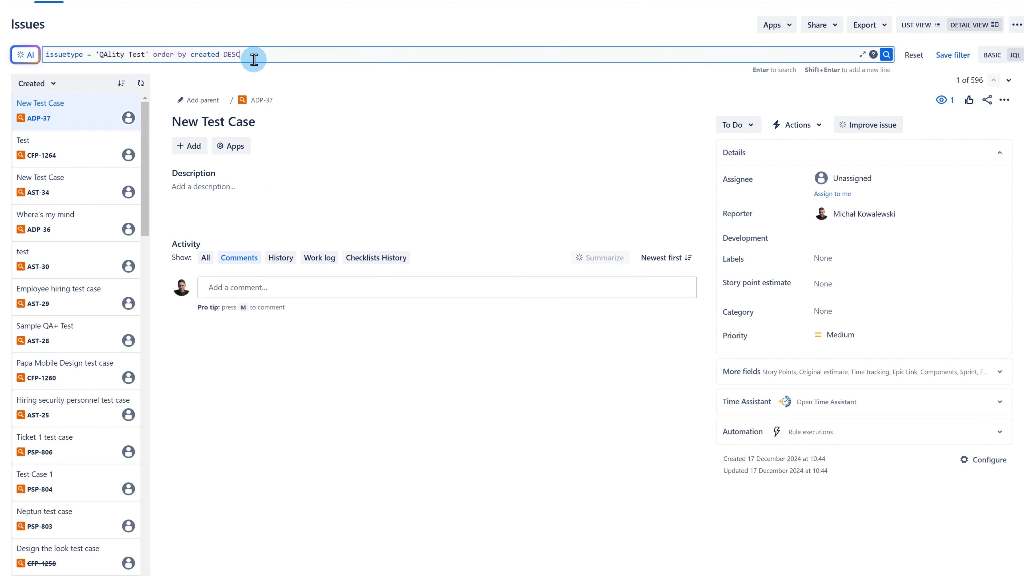
key(BackSpace)
key(BackSpace)
key(BackSpace)
key(BackSpace)
key(BackSpace)
key(BackSpace)
key(BackSpace)
key(BackSpace)
key(BackSpace)
key(BackSpace)
key(BackSpace)
key(BackSpace)
key(BackSpace)
key(BackSpace)
key(BackSpace)
key(BackSpace)
key(BackSpace)
key(BackSpace)
key(BackSpace)
key(BackSpace)
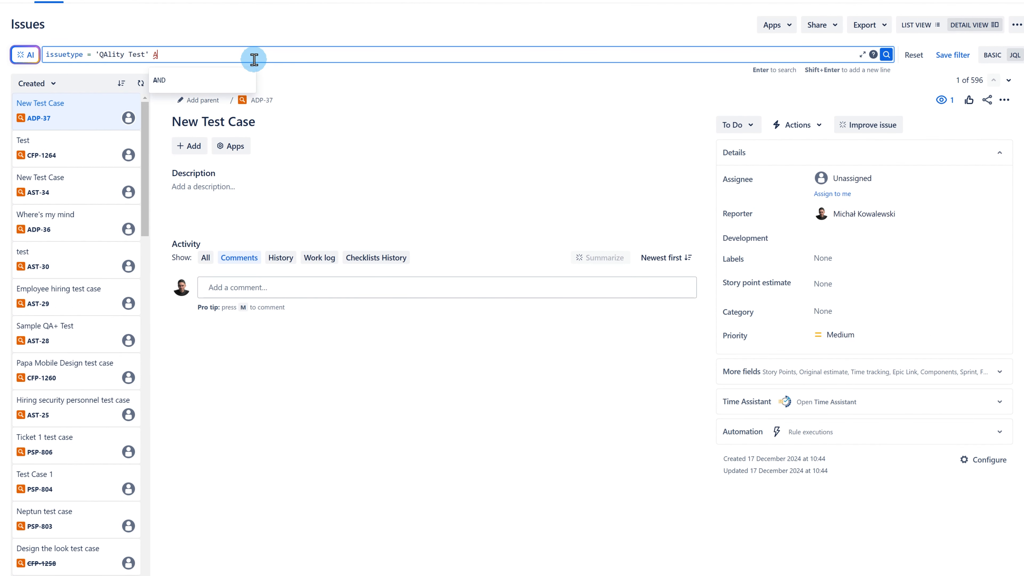
text(AND labe)
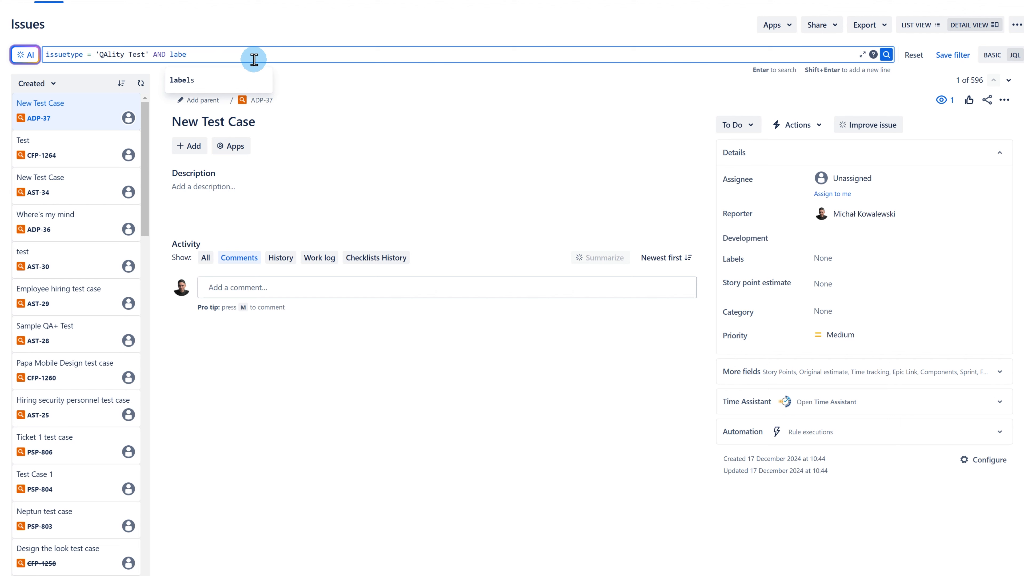
text(ls =)
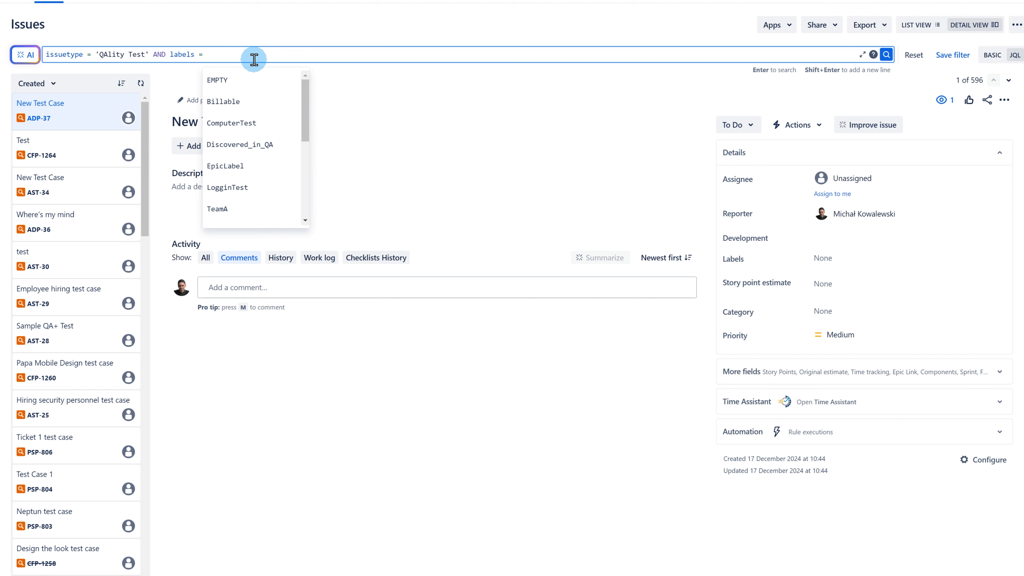
text( regre)
click(249, 77)
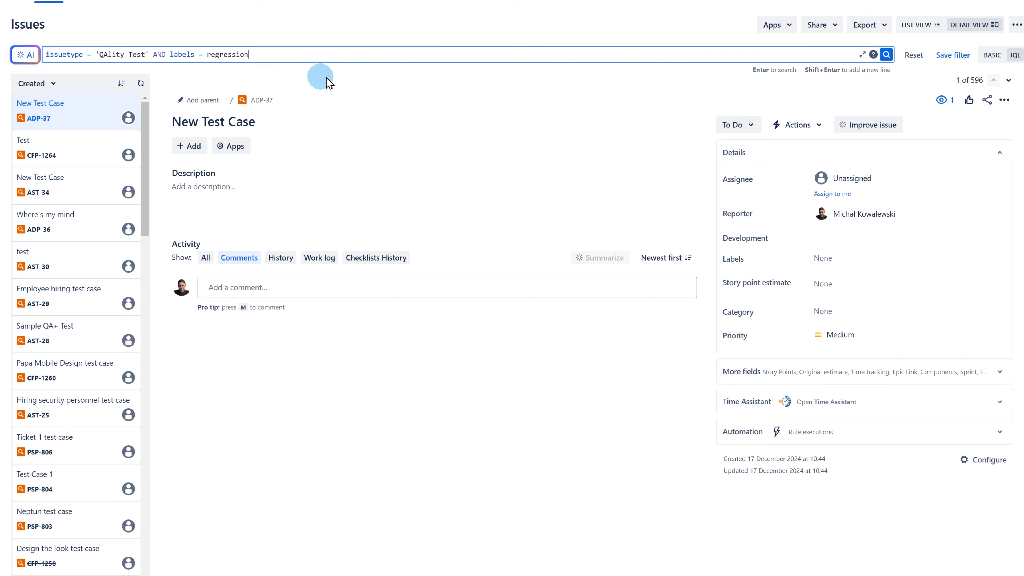
click(885, 55)
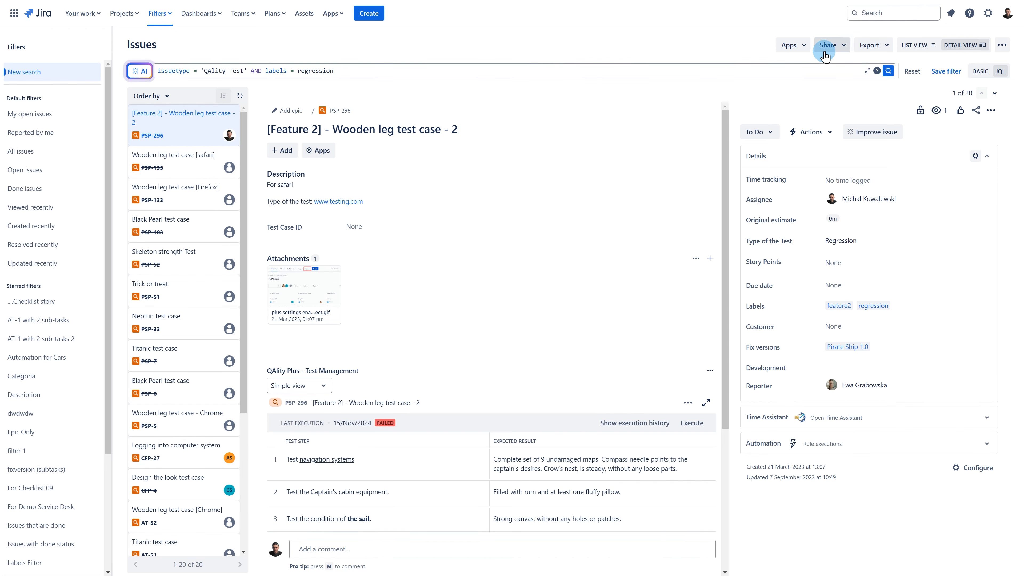
Open the QAlity Plus actions panel from Apps for the results, then close it.
click(804, 45)
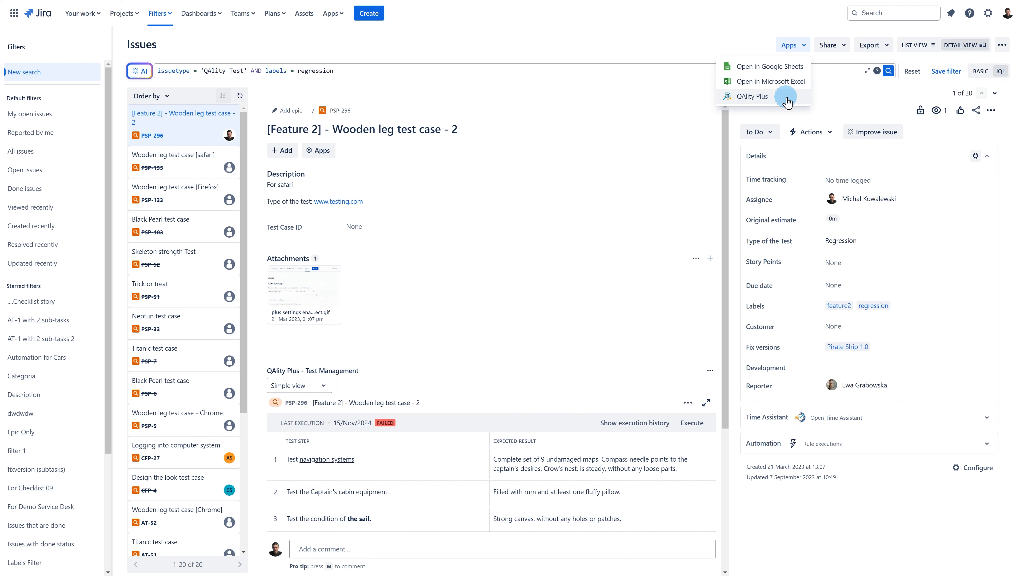
click(795, 101)
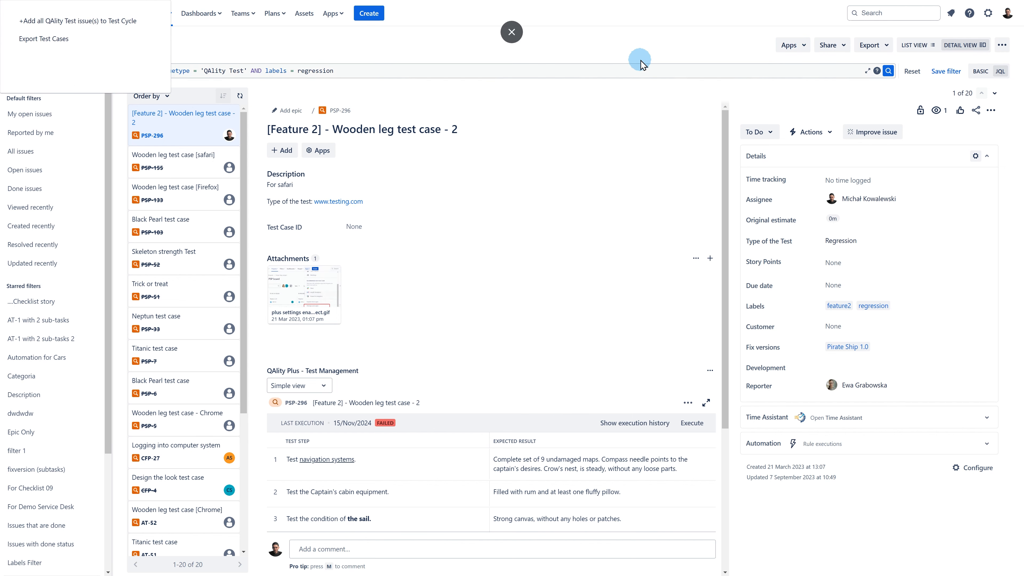
click(660, 61)
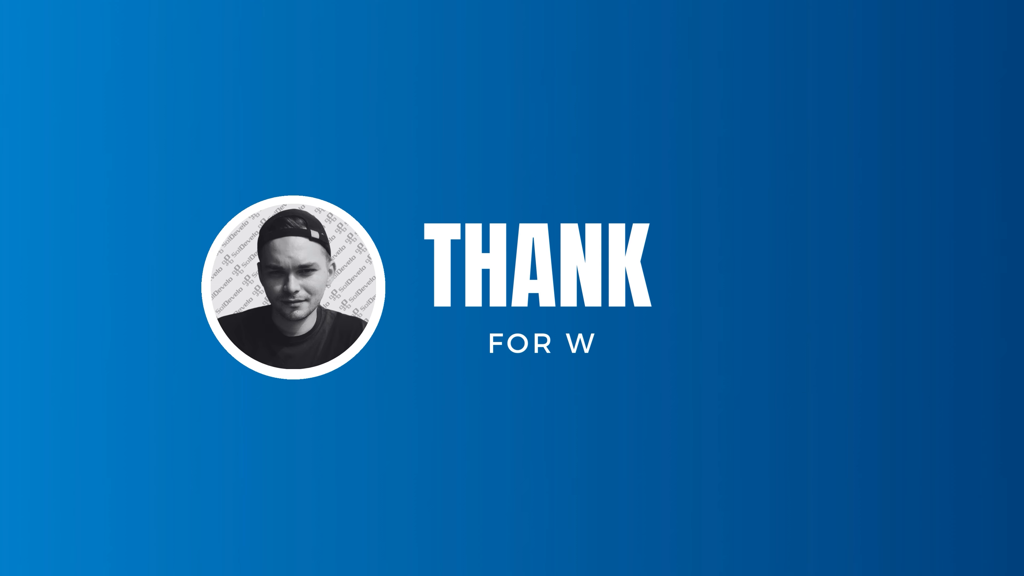